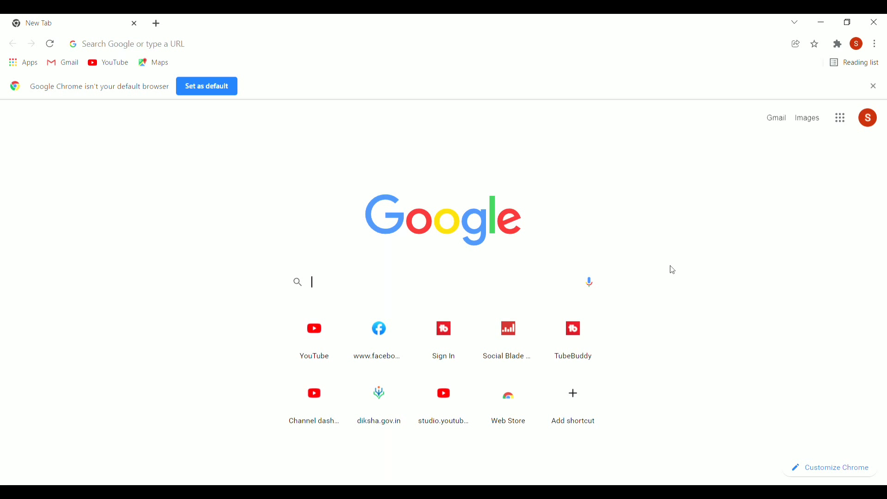
- Search Google for 'property returns system jk' and open the prs.jk.gov.in Property Return System site
{"action": "type", "text": "prop"}
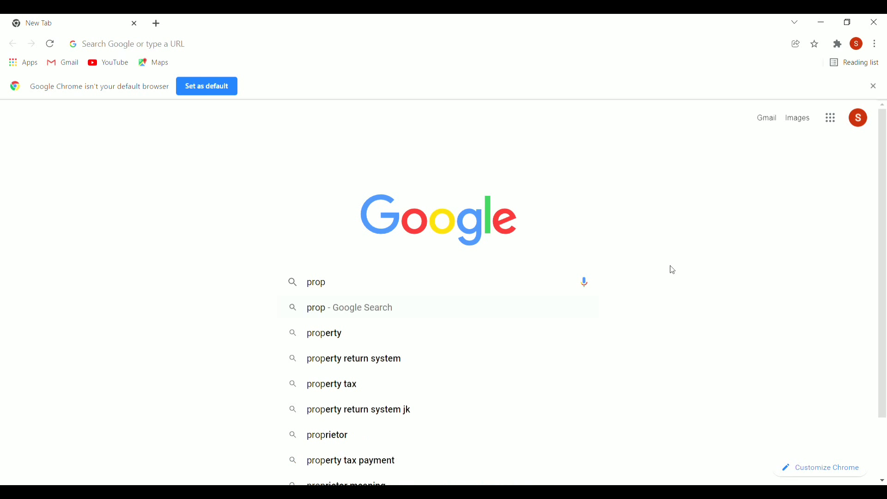
{"action": "type", "text": "erty retur"}
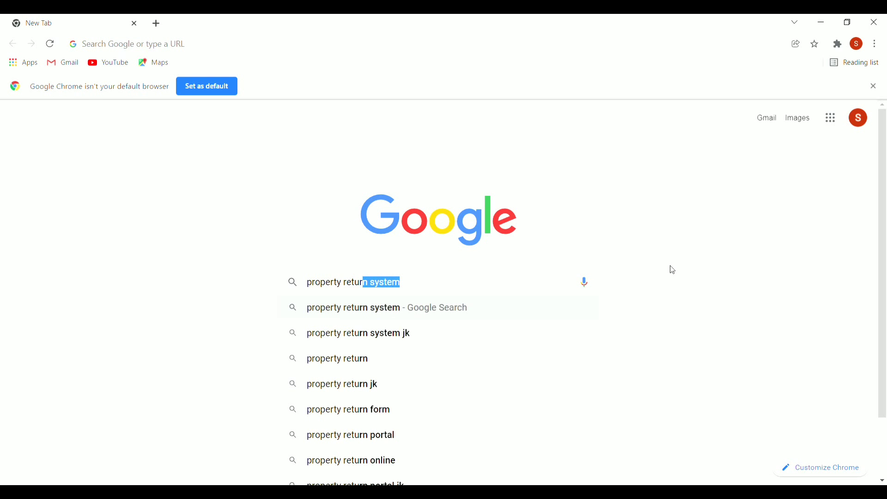
{"action": "type", "text": "ns sys"}
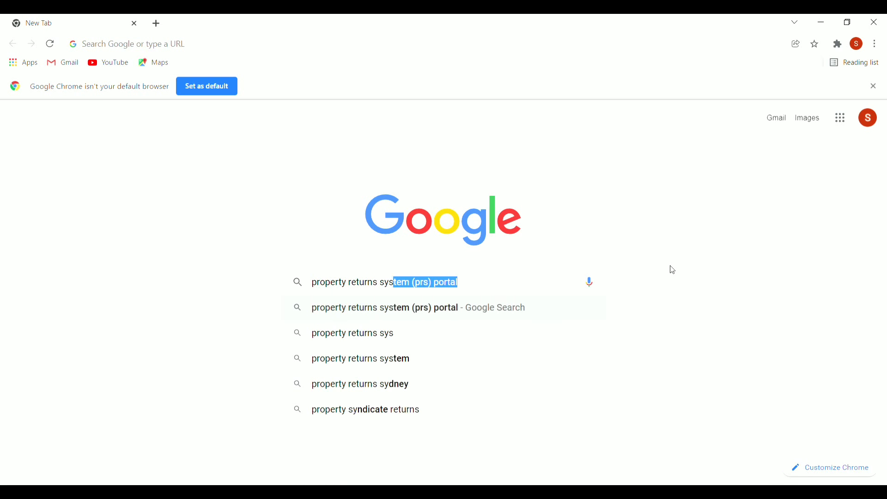
{"action": "type", "text": "tem jk"}
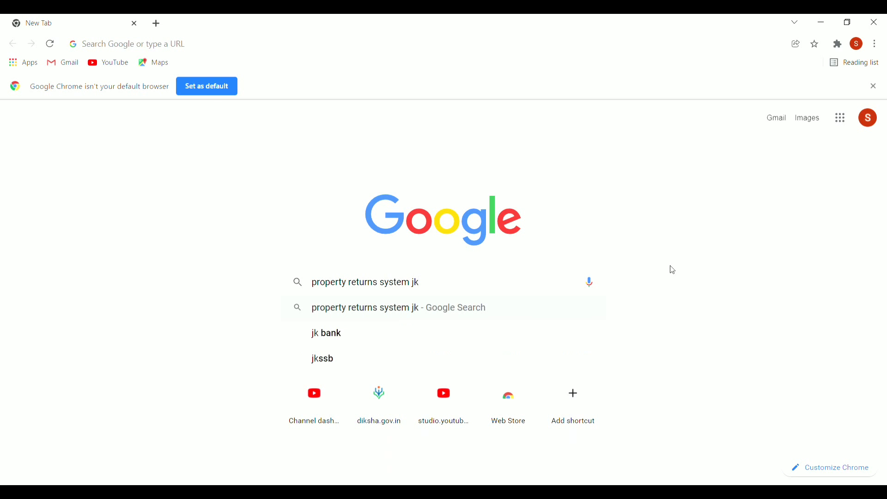
{"action": "key", "text": "Return"}
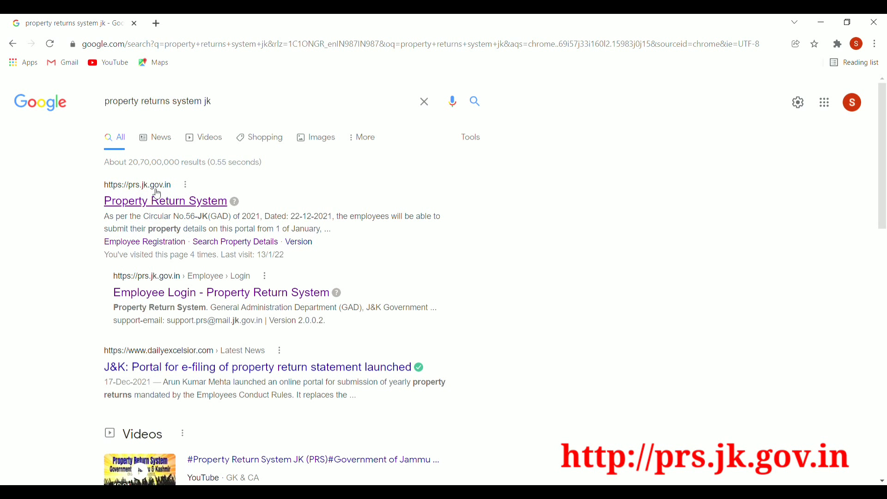
{"action": "left_click", "coordinate": [179, 204]}
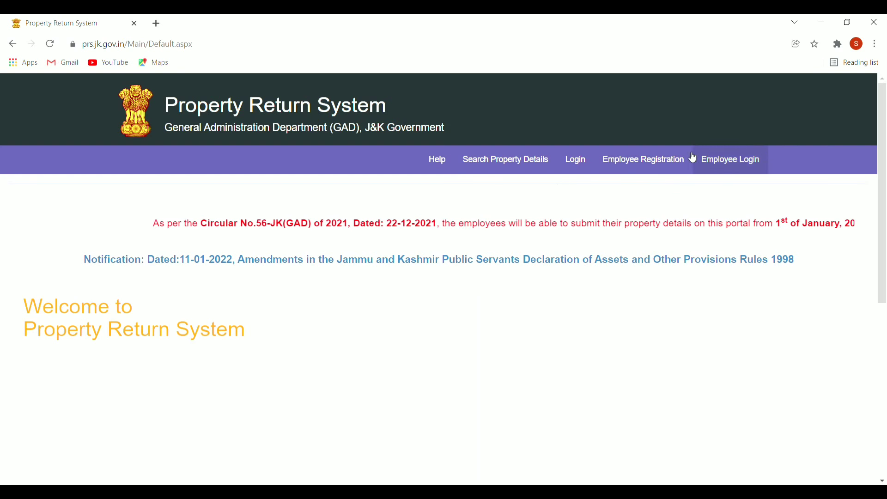
- Go to the Employee Registration page and begin entering the CPIS number
{"action": "left_click", "coordinate": [677, 161]}
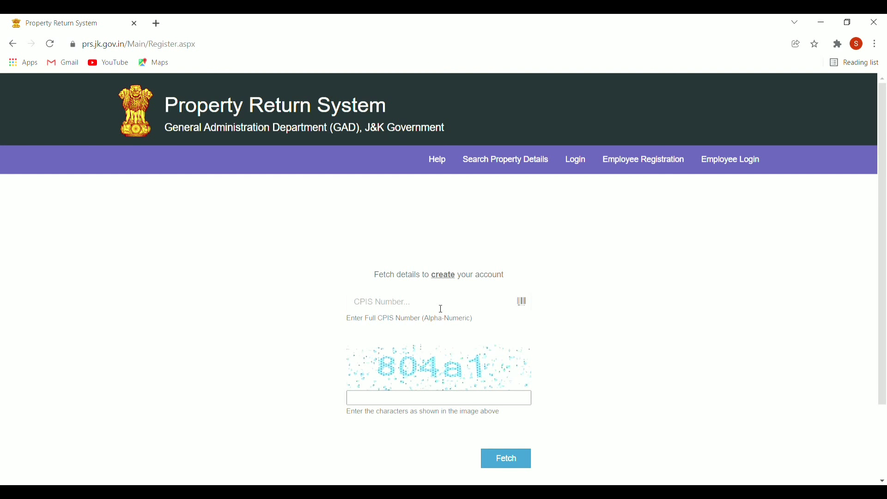
{"action": "left_click", "coordinate": [441, 310]}
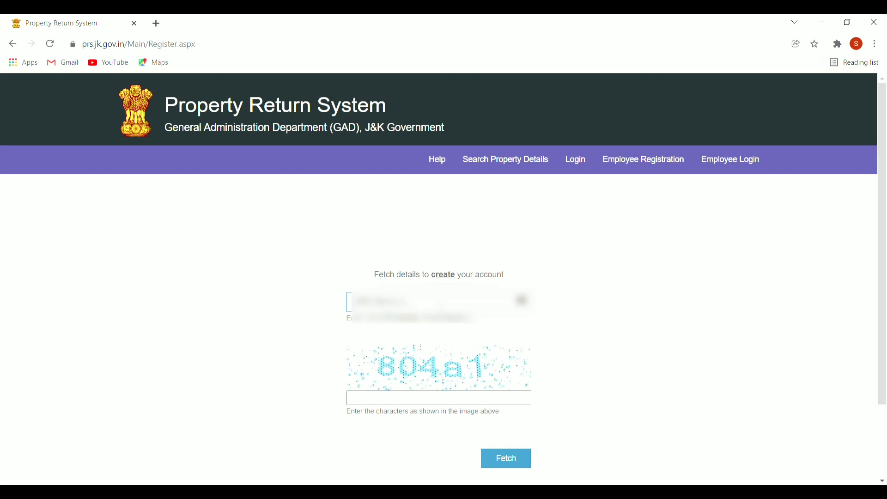
- Enter the CPIS number and a fresh captcha to fetch employee details, then begin the received OTP
{"action": "type", "text": "1234567890"}
{"action": "key", "text": "Return"}
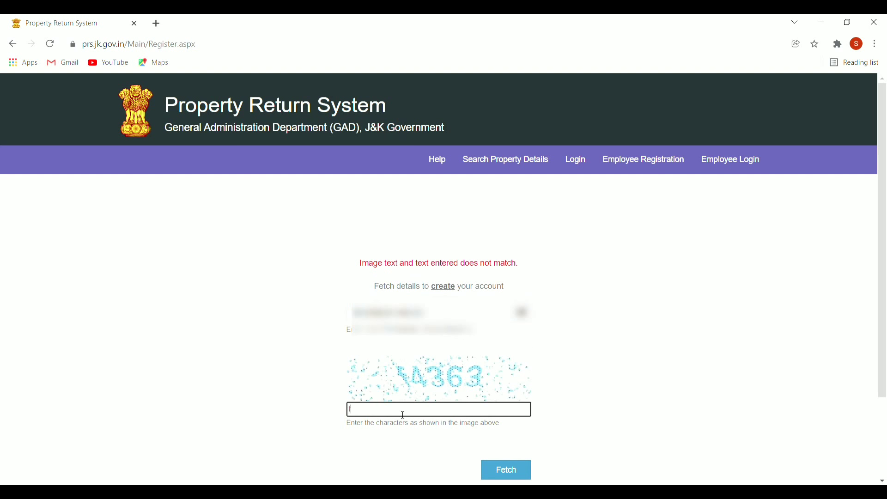
{"action": "left_click", "coordinate": [403, 415]}
{"action": "type", "text": "f4363"}
{"action": "left_click", "coordinate": [497, 471]}
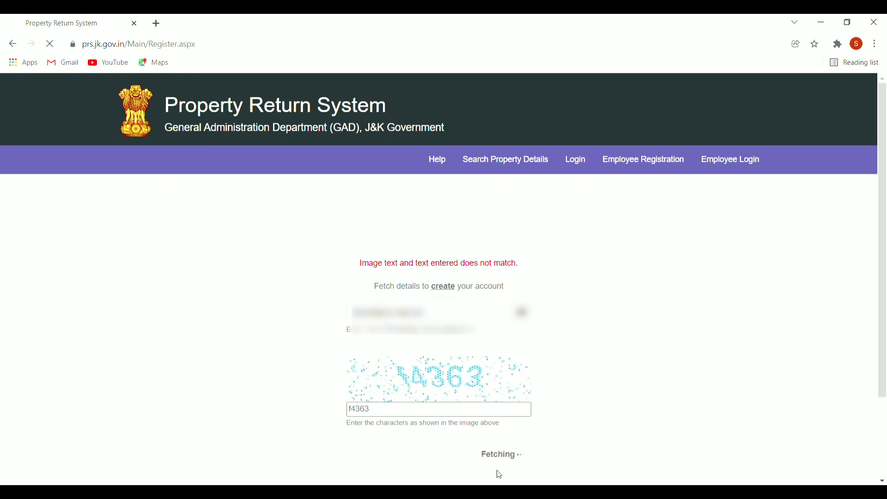
{"action": "left_click", "coordinate": [428, 319]}
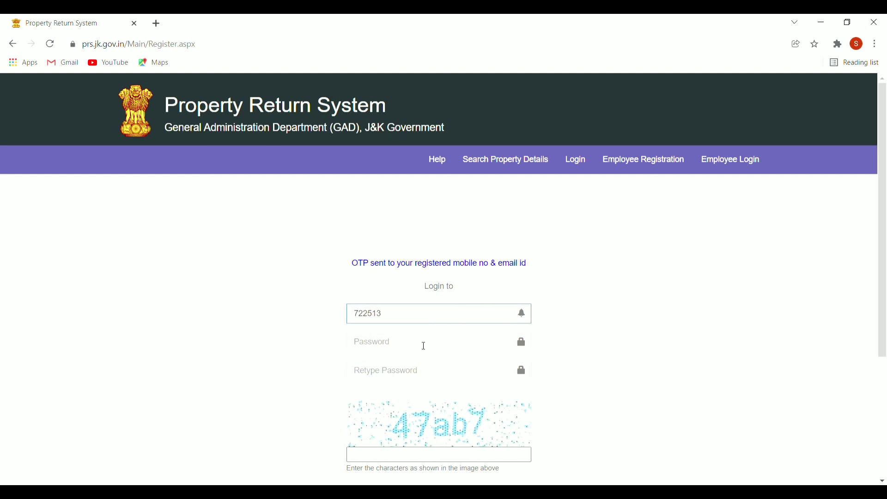
- Set and confirm the account password, enter the captcha, register, and proceed into the account
{"action": "left_click", "coordinate": [424, 345]}
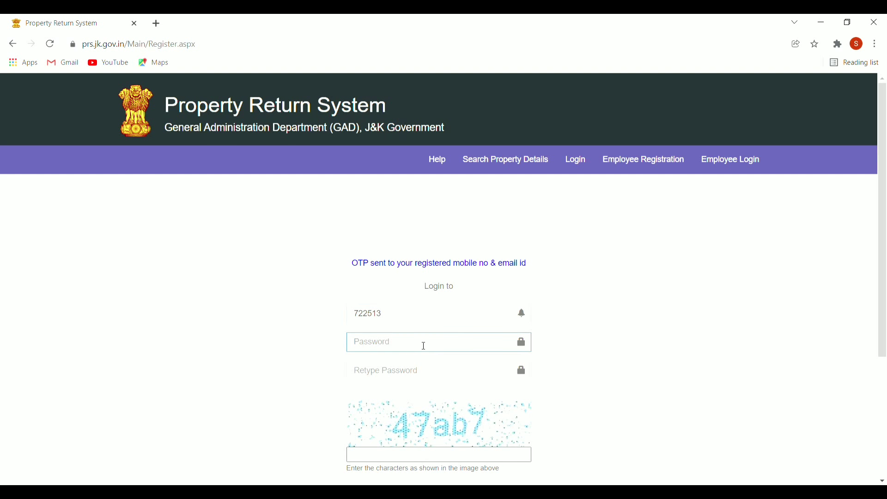
{"action": "type", "text": "•••••••••"}
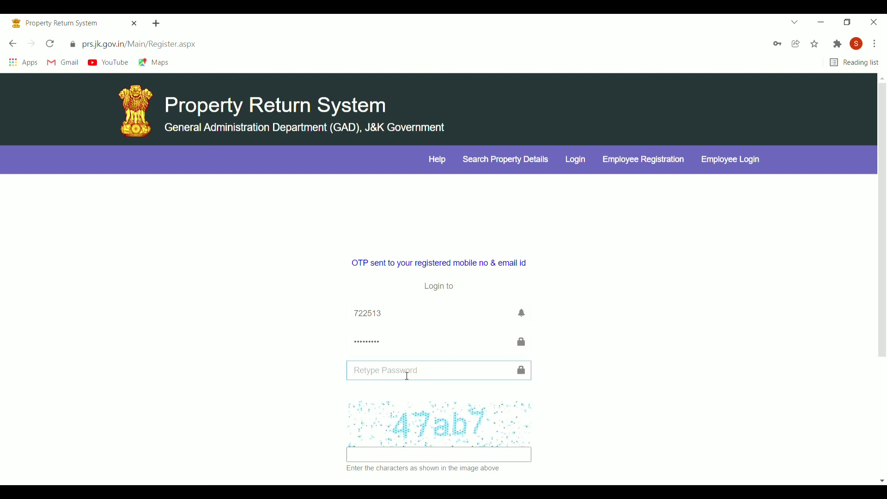
{"action": "type", "text": "••••"}
{"action": "key", "text": "Tab"}
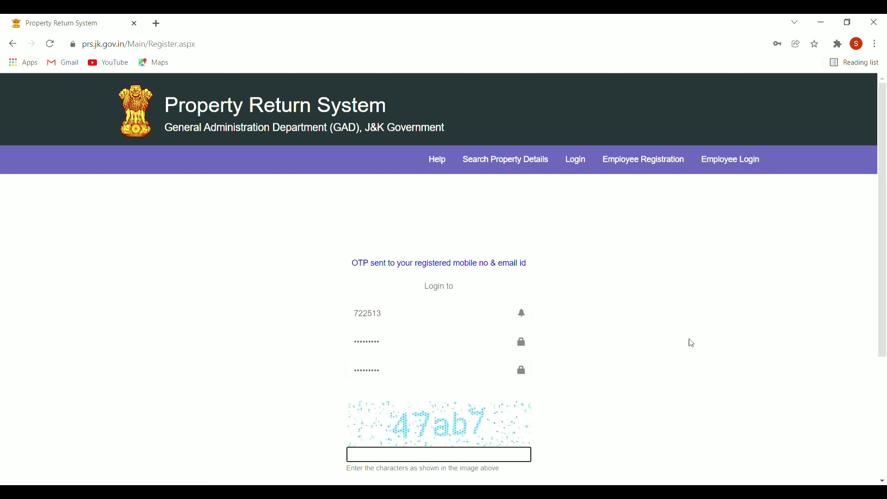
{"action": "left_click", "coordinate": [885, 430]}
{"action": "left_click_drag", "start_coordinate": [885, 430], "coordinate": [884, 428]}
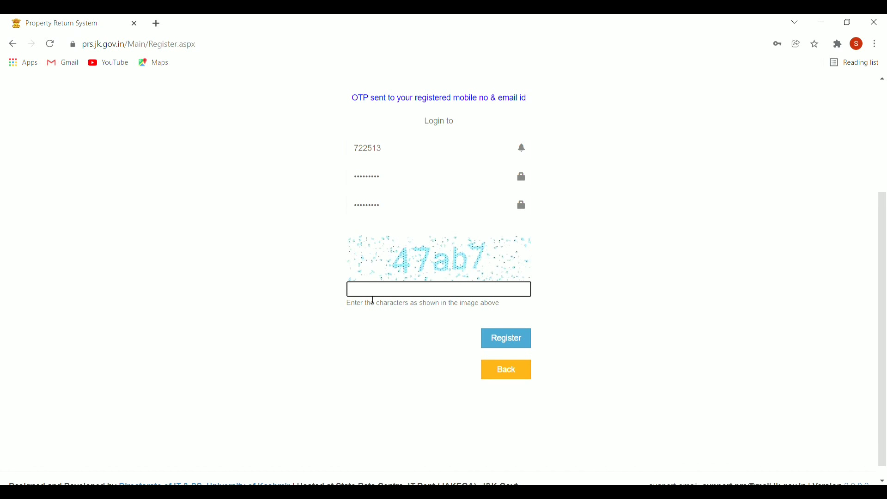
{"action": "type", "text": "47ab7"}
{"action": "left_click", "coordinate": [506, 339]}
{"action": "left_click", "coordinate": [323, 264]}
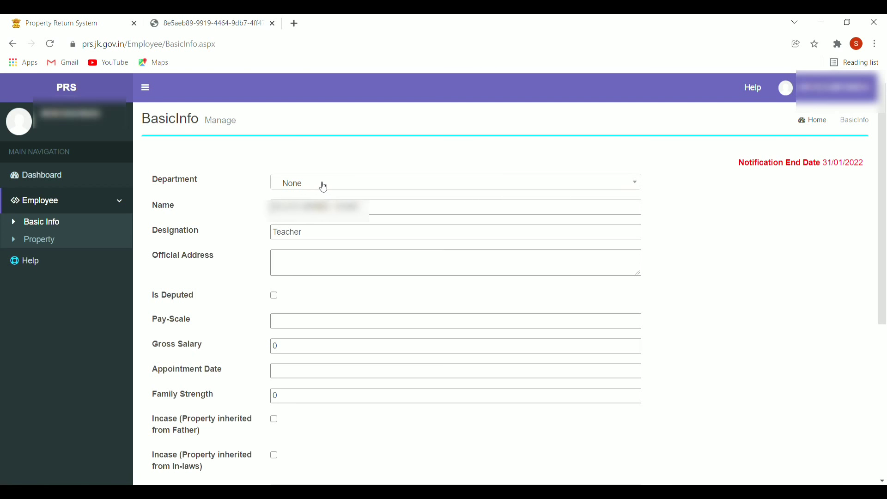
- Choose Education Department as the department and keep the designation as Teacher
{"action": "left_click", "coordinate": [316, 186]}
{"action": "type", "text": "edu"}
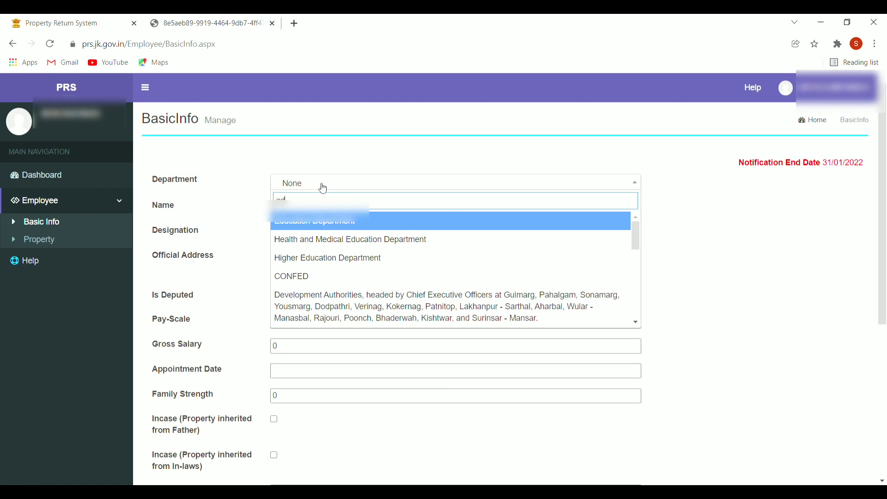
{"action": "left_click", "coordinate": [351, 222]}
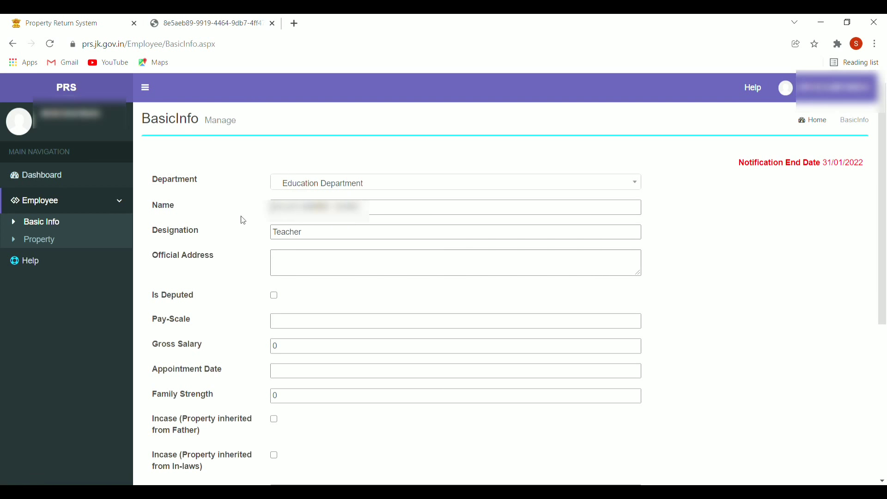
{"action": "left_click", "coordinate": [371, 230]}
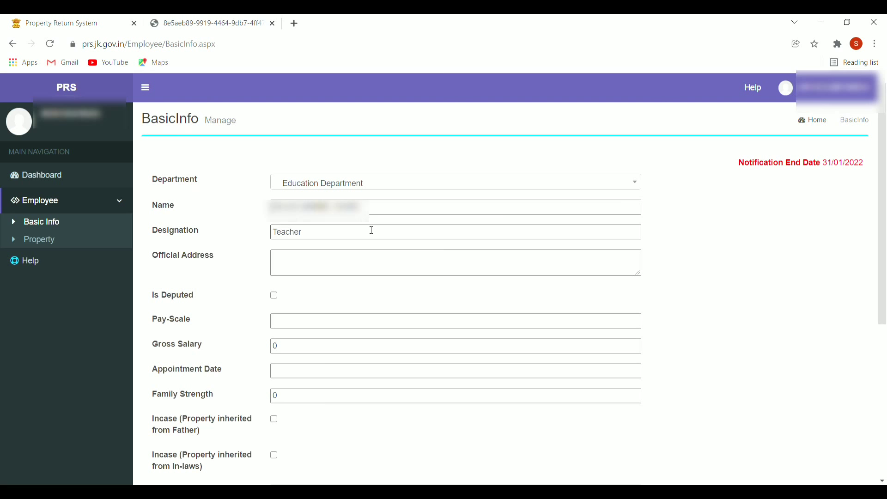
{"action": "left_click", "coordinate": [243, 238]}
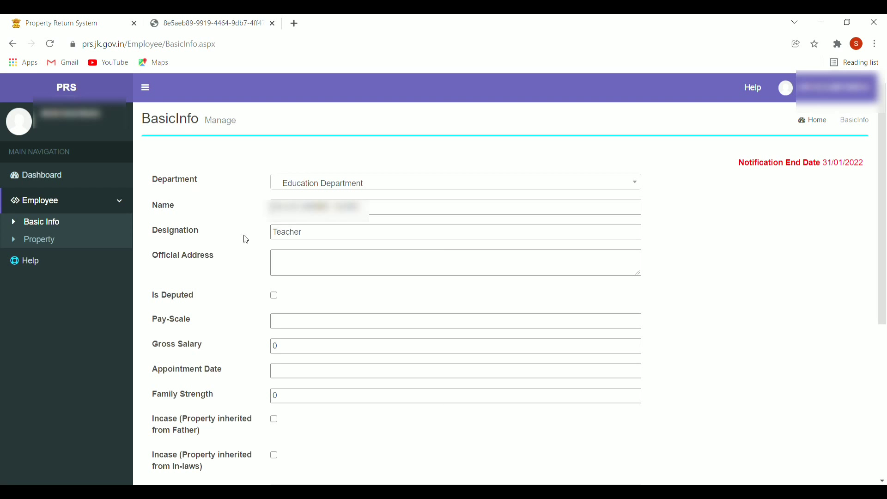
- Enter the official address ending in Srinagar and leave the employee marked as not deputed
{"action": "left_click", "coordinate": [299, 267]}
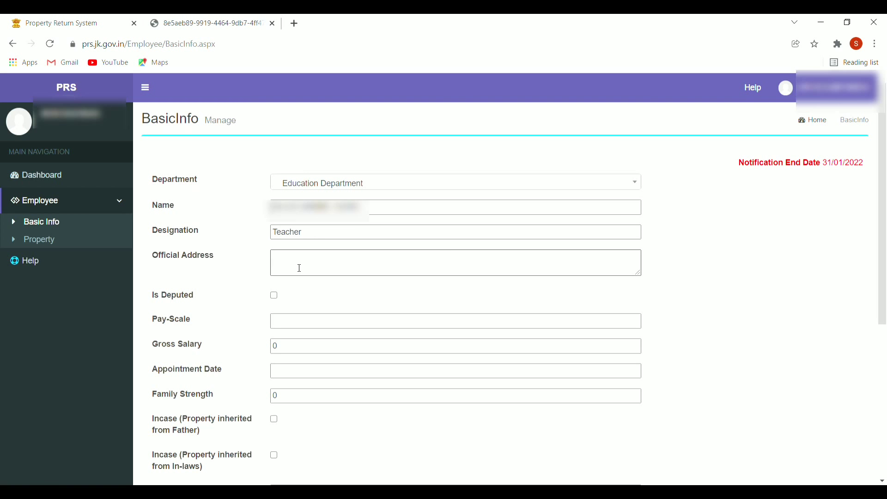
{"action": "key", "text": "ctrl+v"}
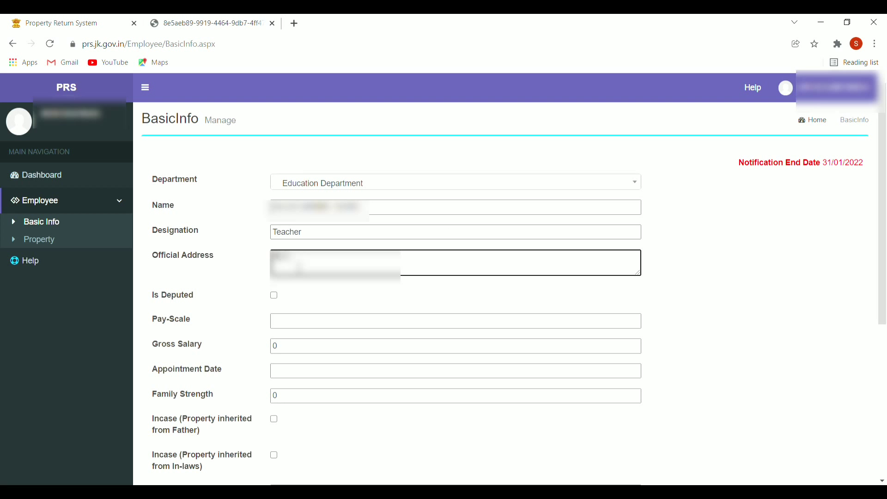
{"action": "type", "text": "Srinagar"}
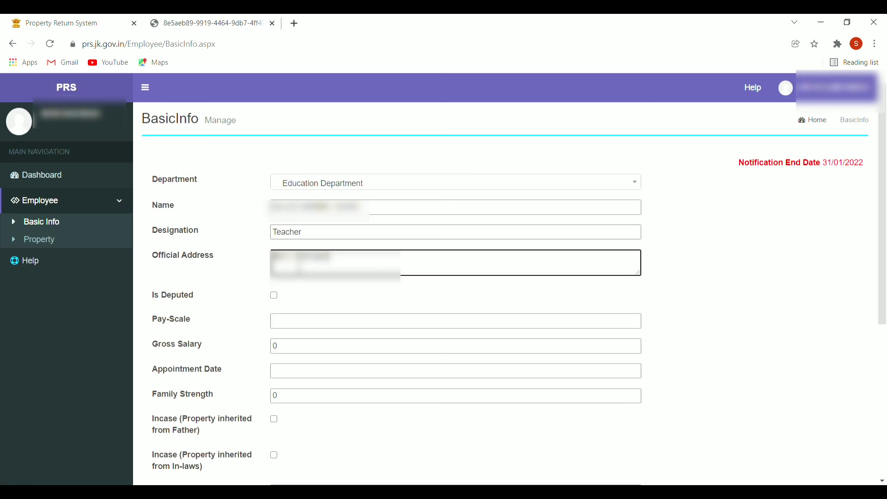
{"action": "key", "text": "BackSpace"}
{"action": "key", "text": "BackSpace"}
{"action": "key", "text": "BackSpace"}
{"action": "key", "text": "BackSpace"}
{"action": "type", "text": "agar"}
{"action": "left_click", "coordinate": [274, 296]}
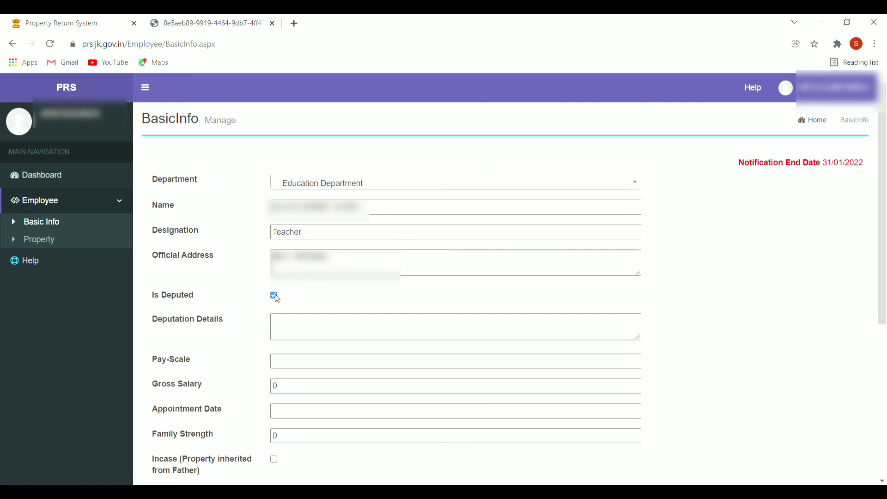
{"action": "left_click", "coordinate": [275, 295]}
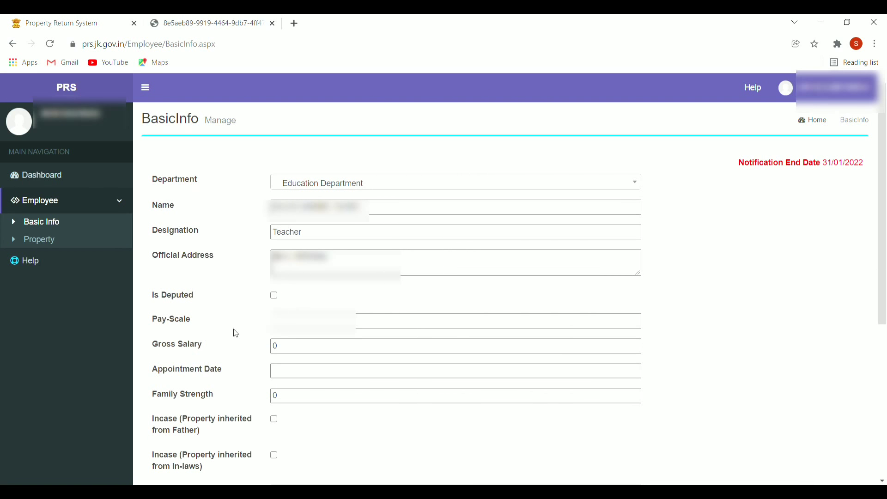
- Fill in the pay scale and the gross salary
{"action": "left_click", "coordinate": [296, 323]}
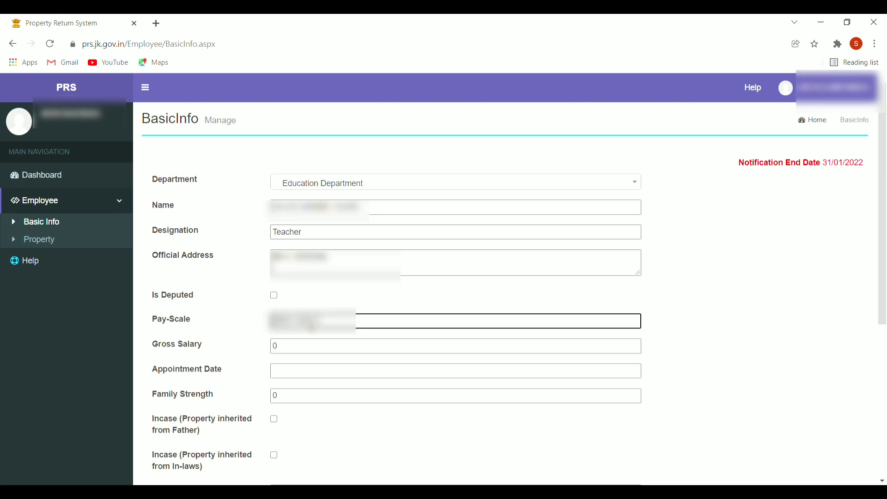
{"action": "left_click", "coordinate": [322, 352]}
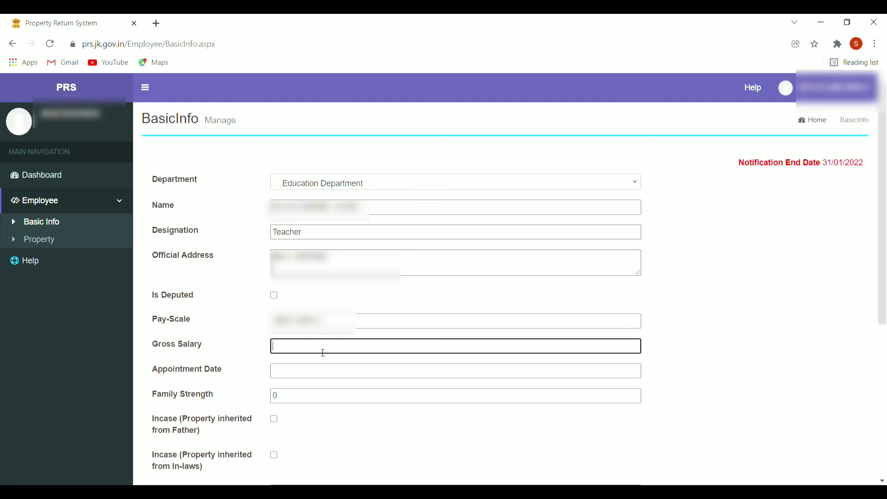
{"action": "type", "text": "45000"}
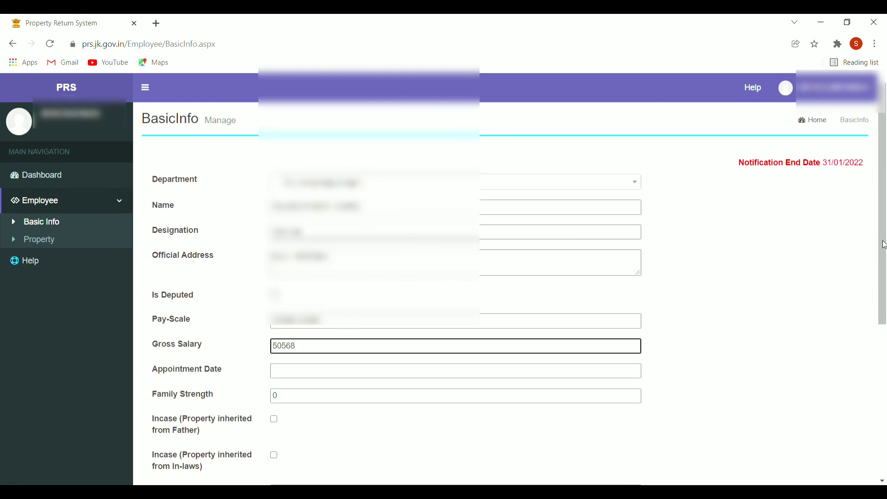
{"action": "scroll", "coordinate": [882, 296], "scroll_direction": "down", "scroll_amount": 2}
- Enter the appointment date 01/01/19900, family strength, and last year's designation ZEO
{"action": "key", "text": "Tab"}
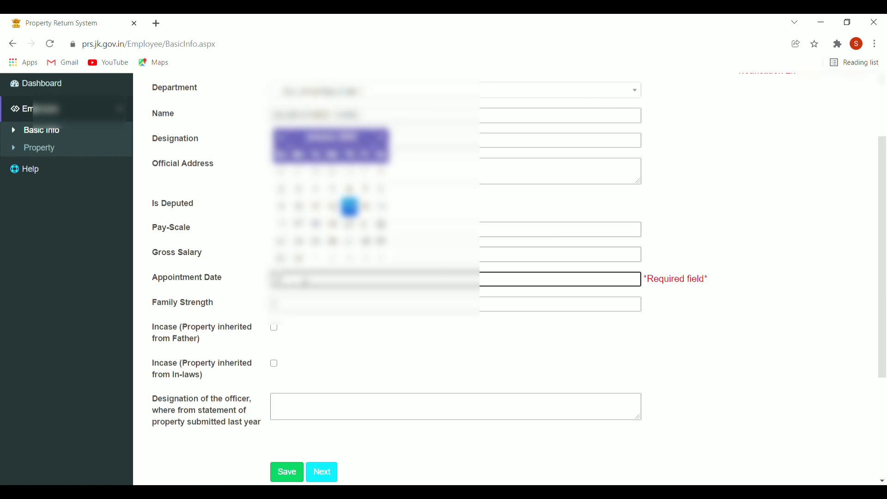
{"action": "type", "text": "01/01/1990"}
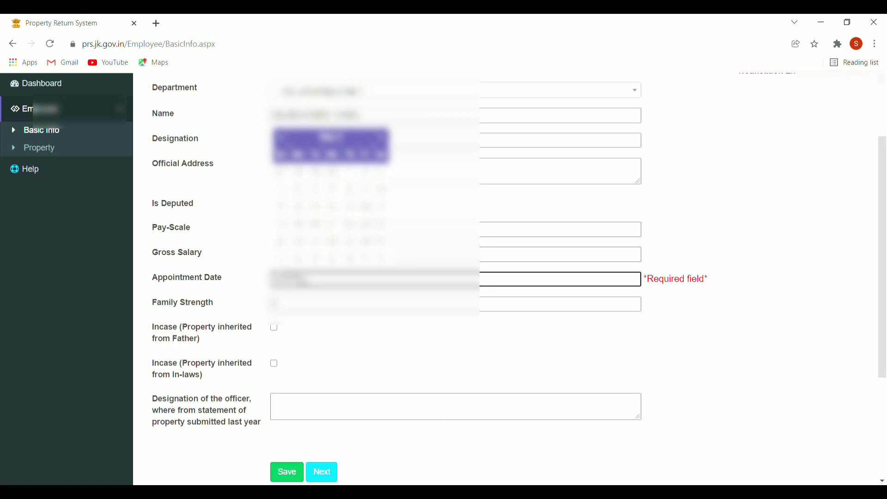
{"action": "type", "text": "0"}
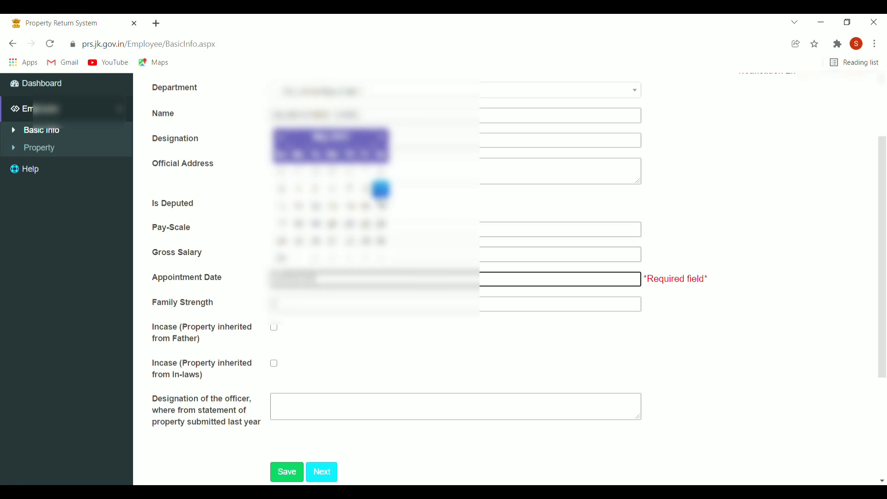
{"action": "key", "text": "Tab"}
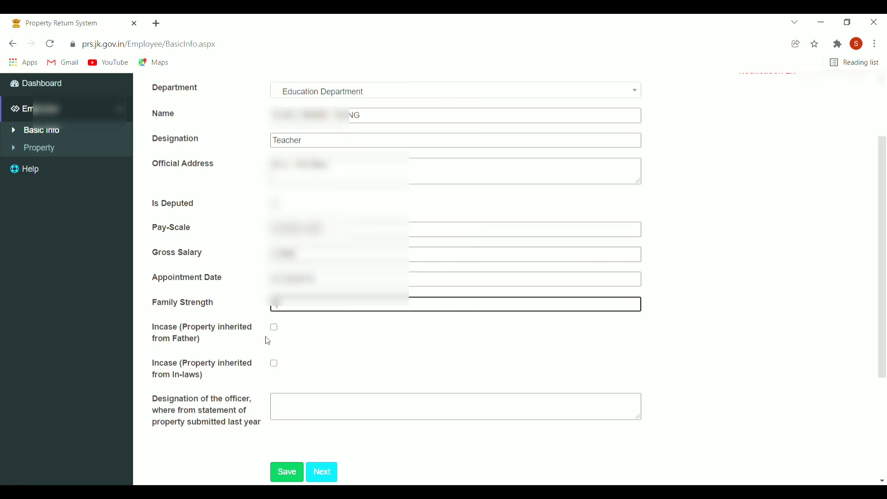
{"action": "scroll", "coordinate": [297, 352], "scroll_direction": "down", "scroll_amount": 1}
{"action": "left_click", "coordinate": [298, 353]}
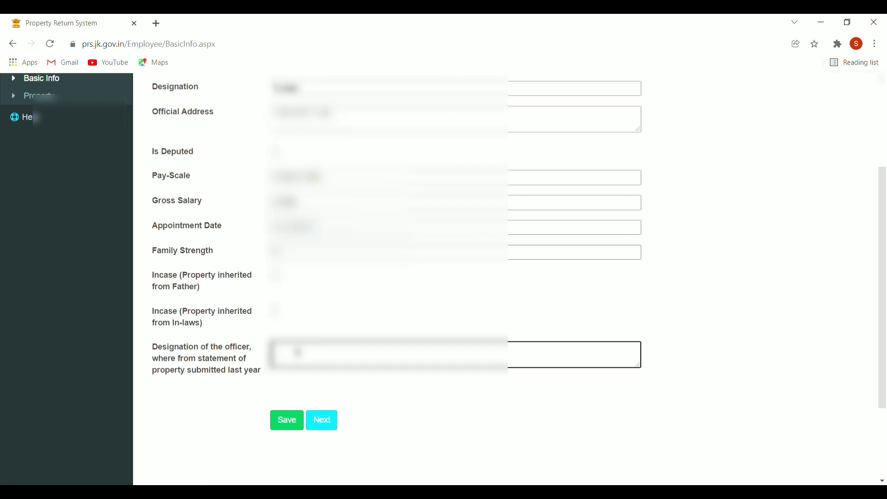
{"action": "type", "text": "ZEO"}
- Save the basic information and start a new property entry
{"action": "left_click", "coordinate": [295, 423]}
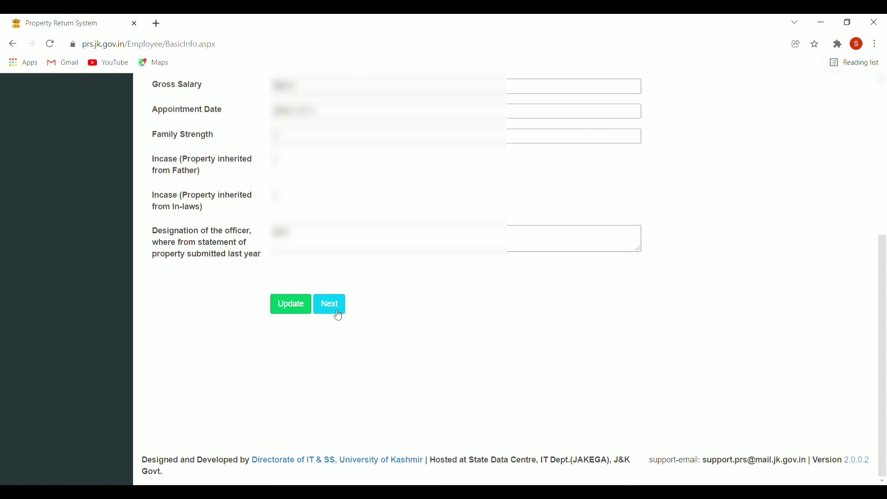
{"action": "left_click", "coordinate": [335, 310]}
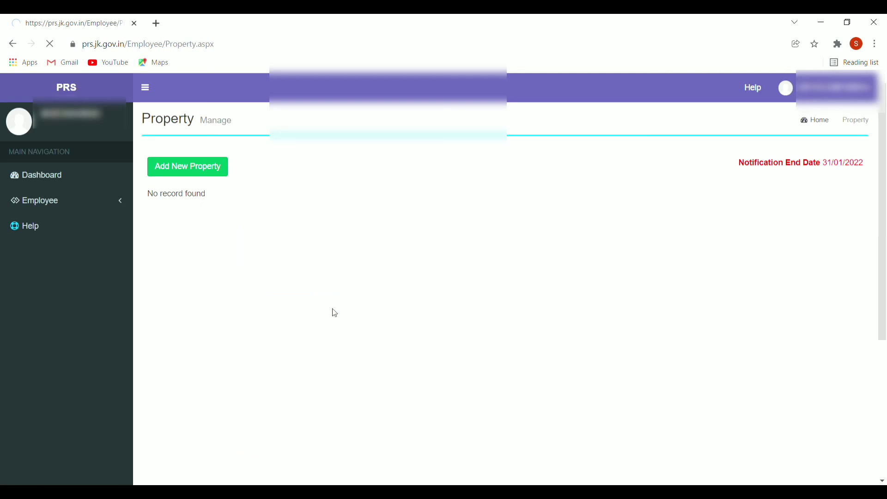
{"action": "left_click", "coordinate": [217, 176]}
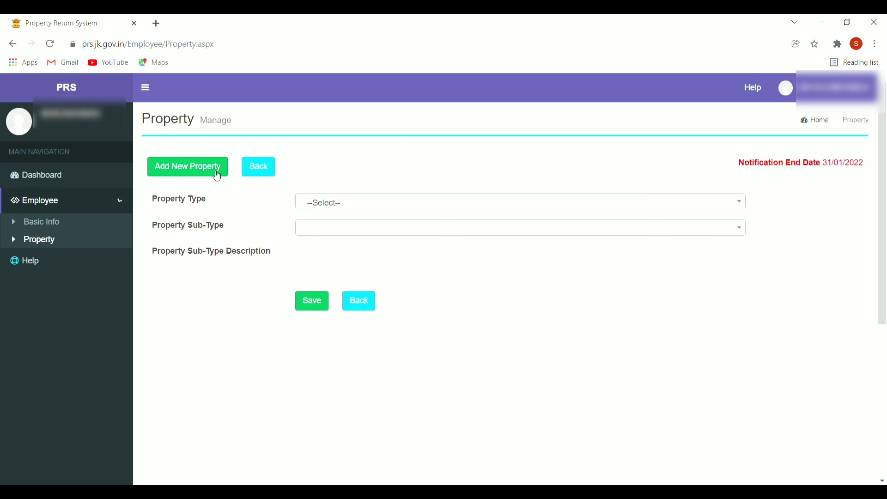
- Set Property Type to Movable Property and Sub-Type to CashBalance Jewellery Household
{"action": "left_click", "coordinate": [381, 204]}
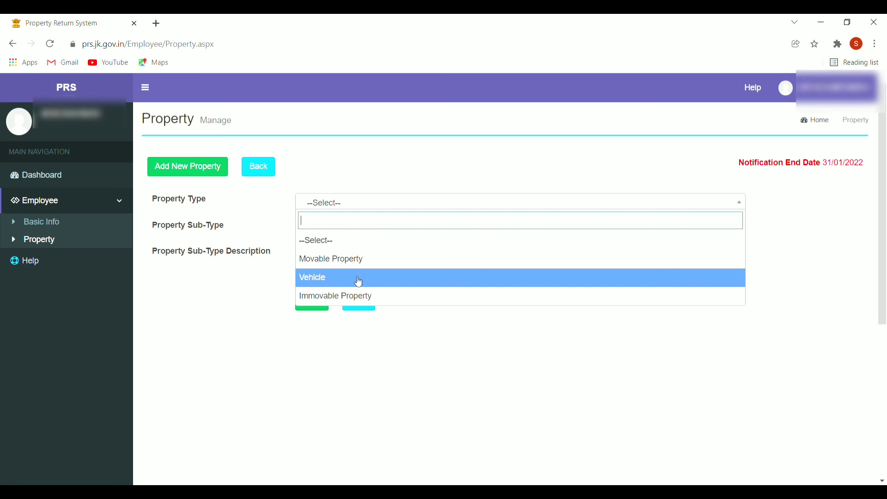
{"action": "left_click", "coordinate": [367, 259]}
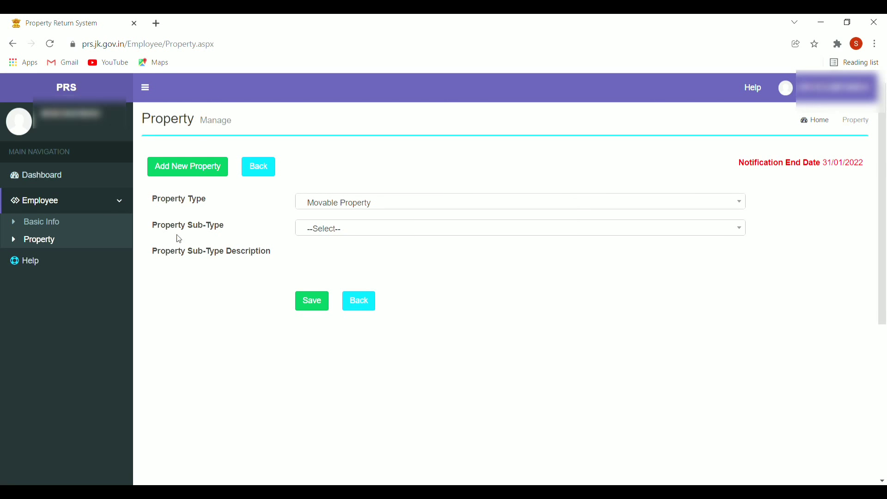
{"action": "left_click", "coordinate": [367, 231]}
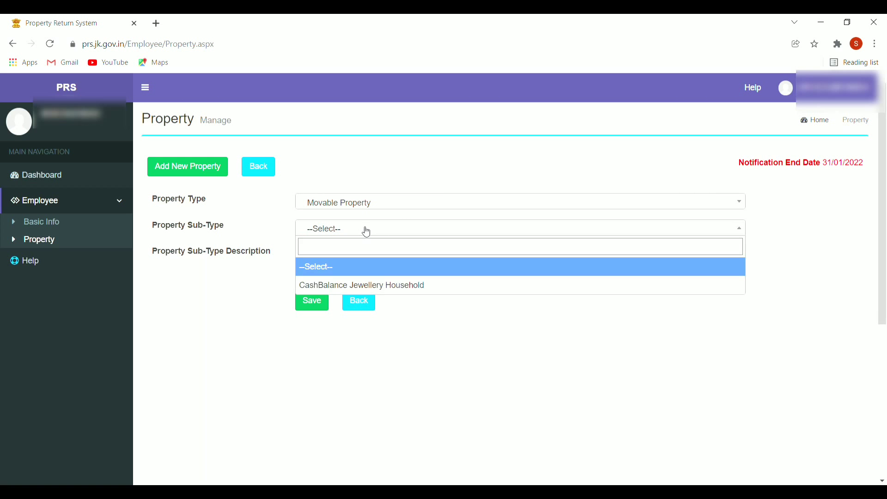
{"action": "left_click", "coordinate": [371, 286]}
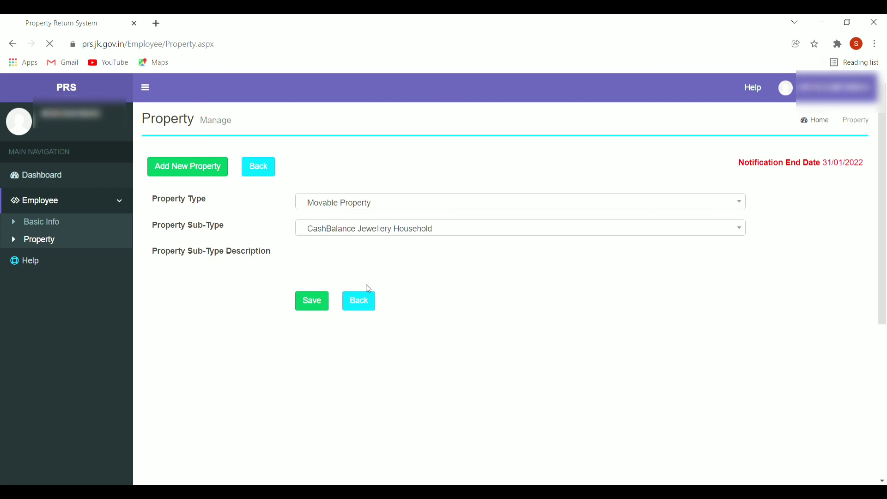
- Enter cash in hand 50000, savings balance 20000, and 0 for mutual funds, fixed deposits and other investments
{"action": "type", "text": "50000"}
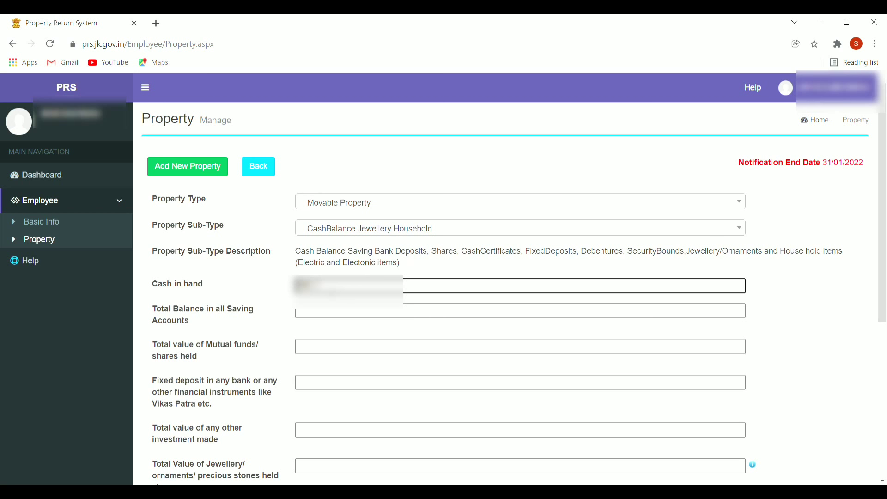
{"action": "key", "text": "Tab"}
{"action": "type", "text": "20000"}
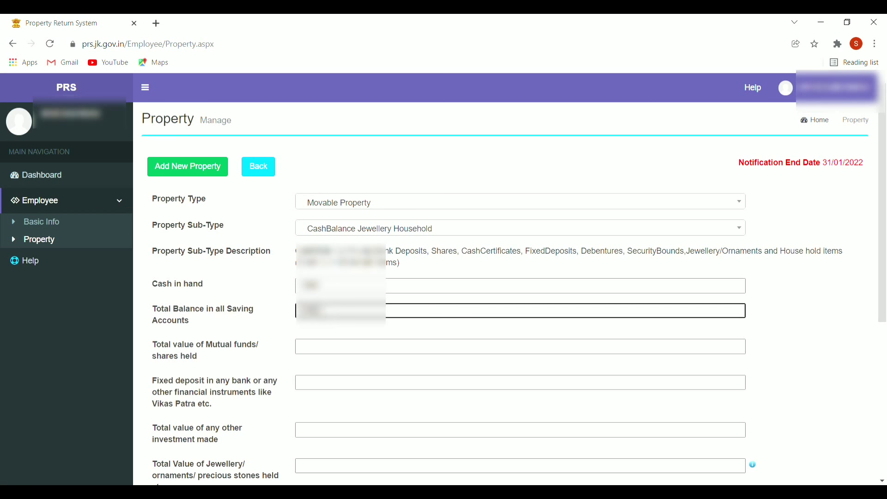
{"action": "left_click", "coordinate": [323, 346]}
{"action": "type", "text": "0"}
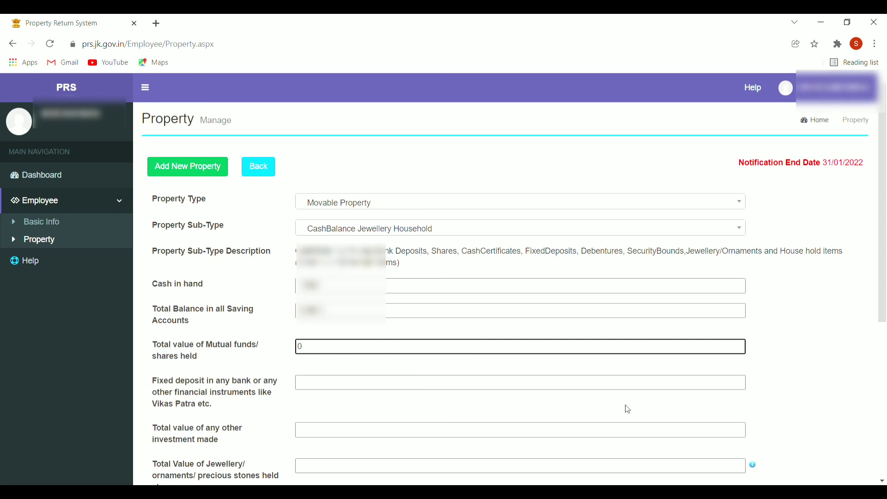
{"action": "left_click_drag", "start_coordinate": [882, 305], "coordinate": [884, 380]}
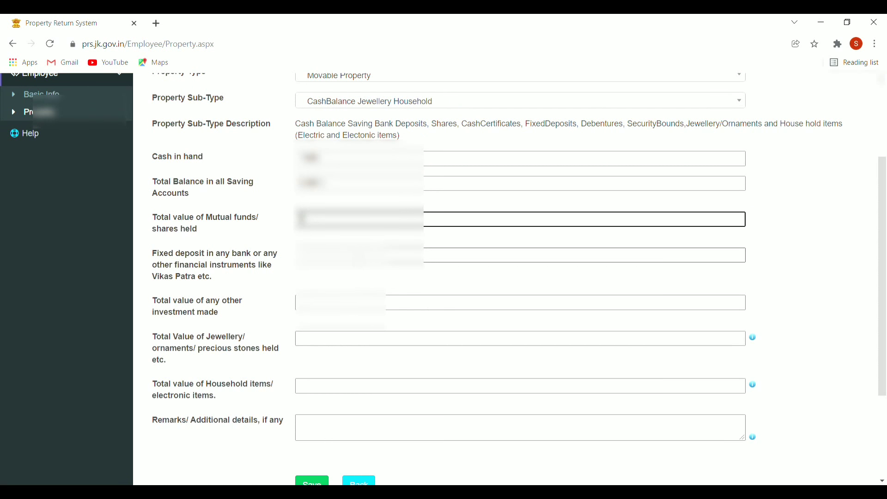
{"action": "key", "text": "Tab"}
{"action": "type", "text": "0"}
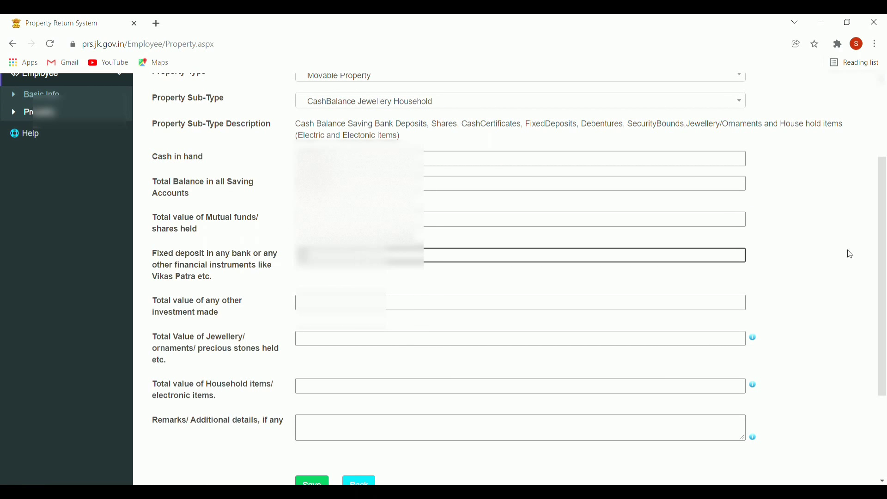
{"action": "left_click_drag", "start_coordinate": [884, 254], "coordinate": [883, 289]}
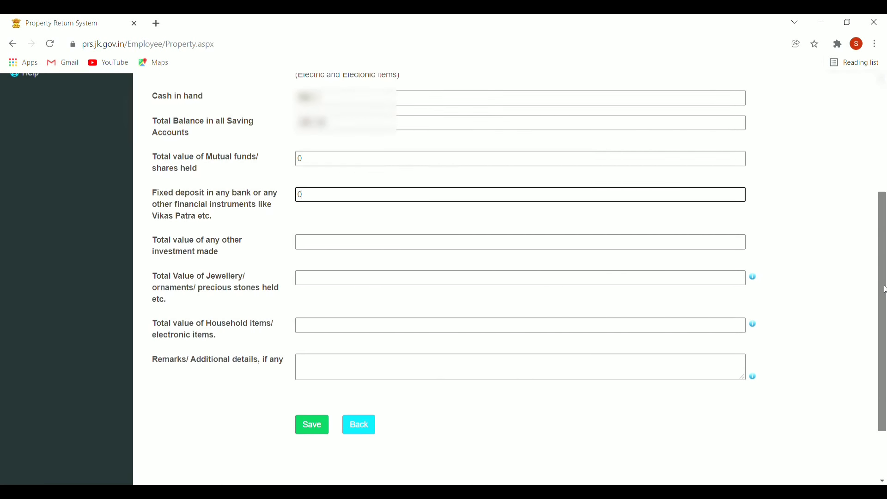
{"action": "left_click", "coordinate": [375, 247]}
{"action": "type", "text": "0"}
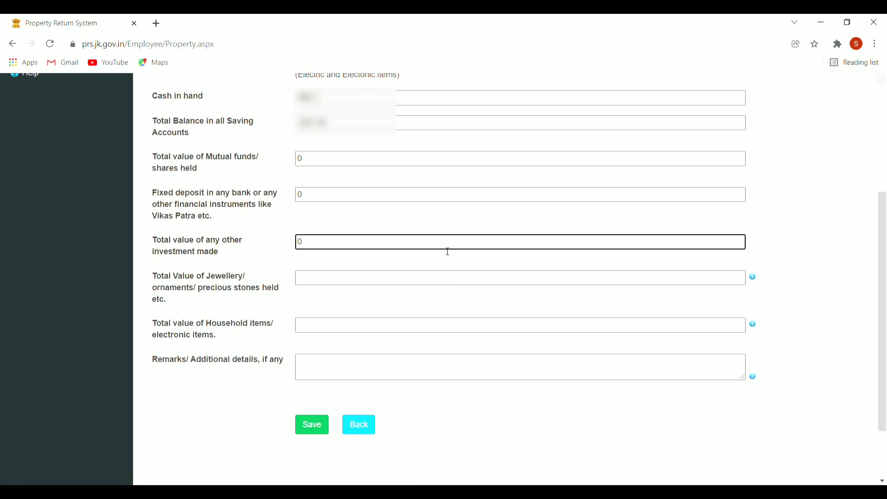
- Fill in jewellery, enter household items as 500, and save the movable property entry
{"action": "left_click", "coordinate": [343, 282]}
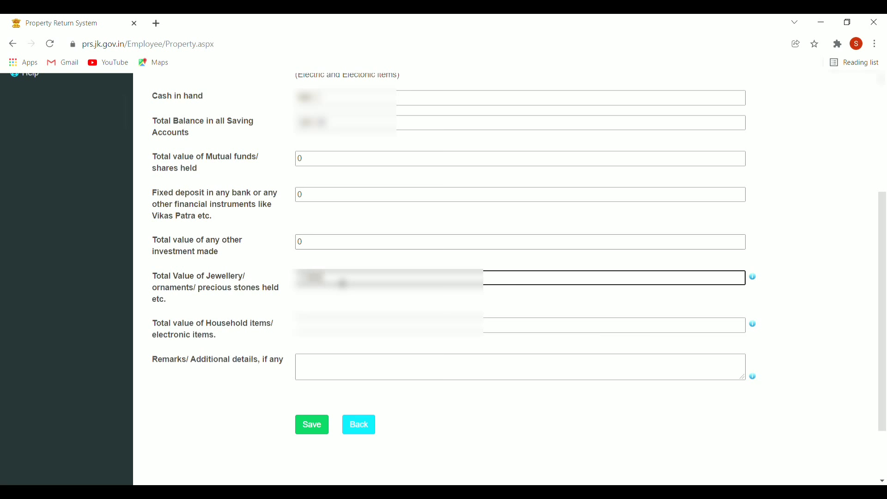
{"action": "left_click", "coordinate": [314, 326]}
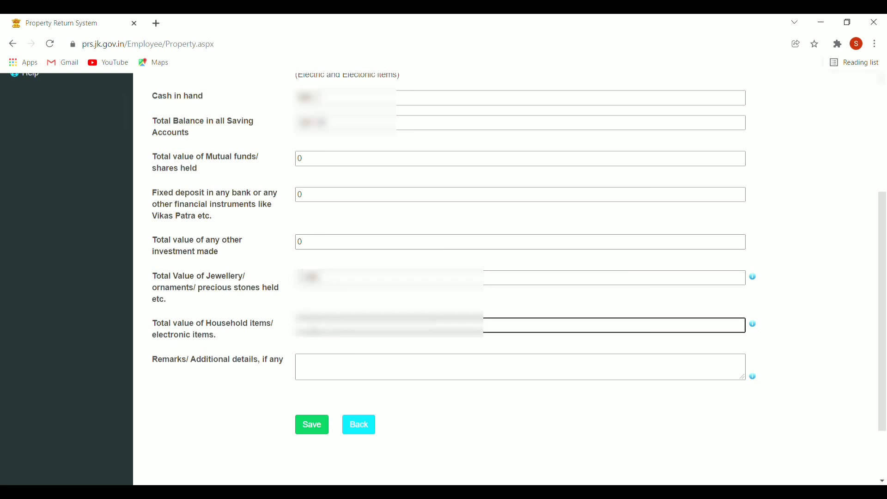
{"action": "type", "text": "500"}
{"action": "left_click", "coordinate": [318, 427]}
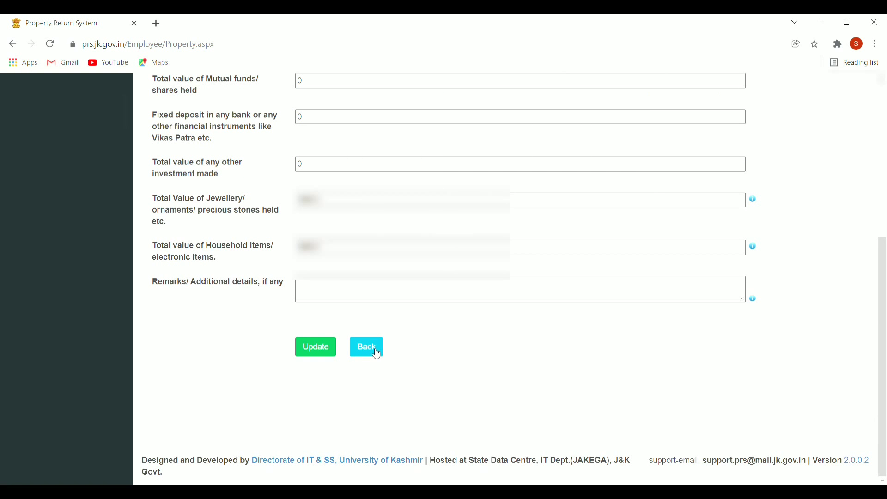
- Start another property entry with type Vehicle and sub-type Vehicles
{"action": "left_click", "coordinate": [377, 354]}
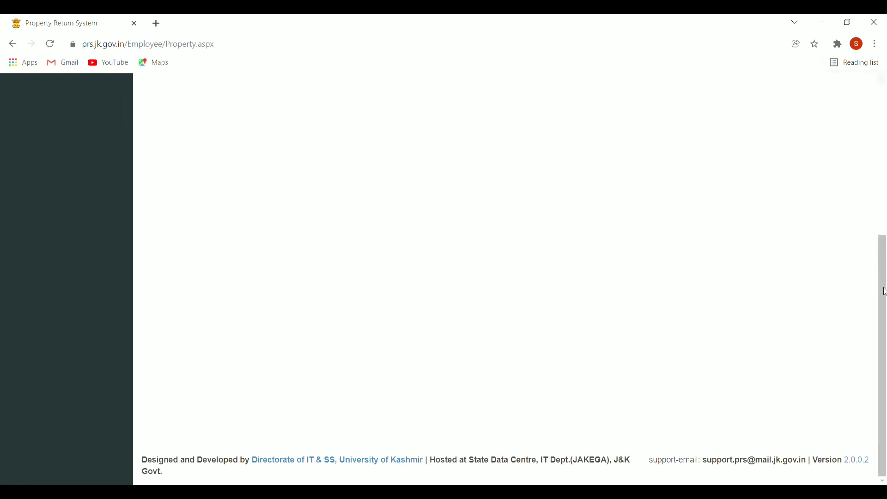
{"action": "left_click_drag", "start_coordinate": [885, 292], "coordinate": [885, 126]}
{"action": "left_click", "coordinate": [198, 166]}
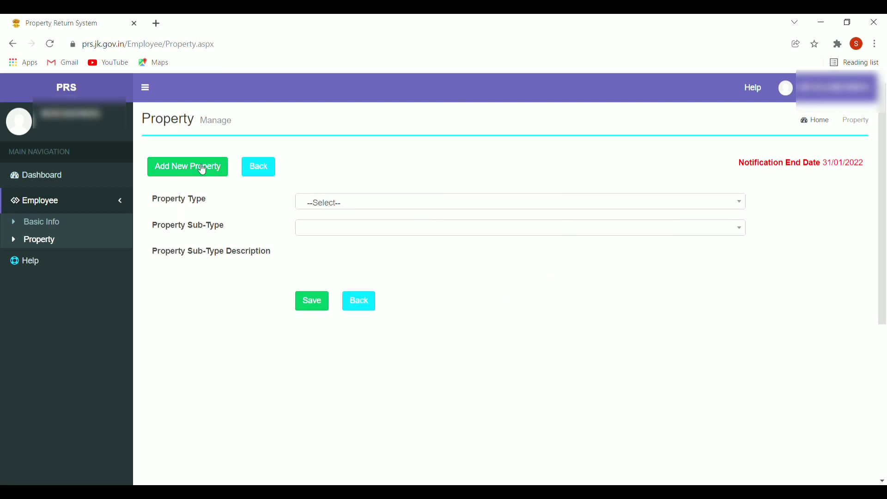
{"action": "left_click", "coordinate": [379, 202]}
{"action": "left_click", "coordinate": [407, 277]}
{"action": "left_click", "coordinate": [381, 229]}
{"action": "left_click", "coordinate": [324, 285]}
- Set the type of vehicle to 'Personal'
{"action": "left_click", "coordinate": [309, 277]}
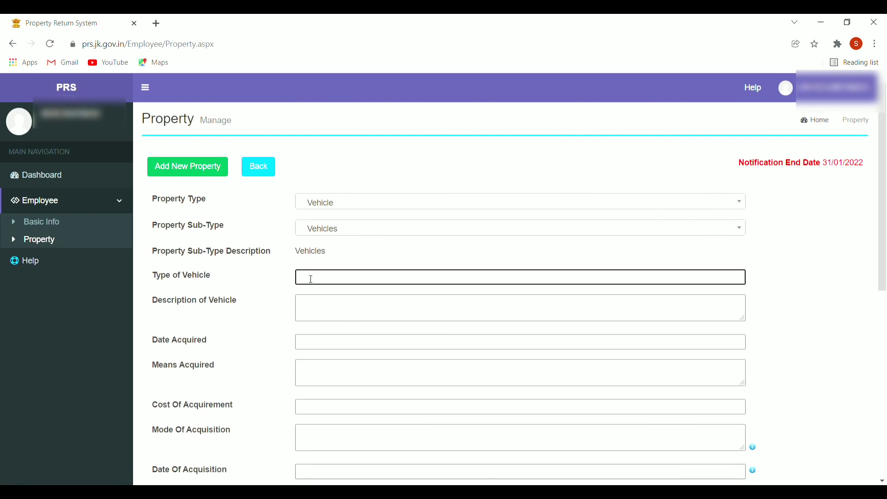
{"action": "type", "text": "personal"}
{"action": "left_click", "coordinate": [327, 304]}
{"action": "left_click", "coordinate": [297, 277]}
{"action": "key", "text": "Delete"}
{"action": "type", "text": "P"}
{"action": "left_click", "coordinate": [337, 303]}
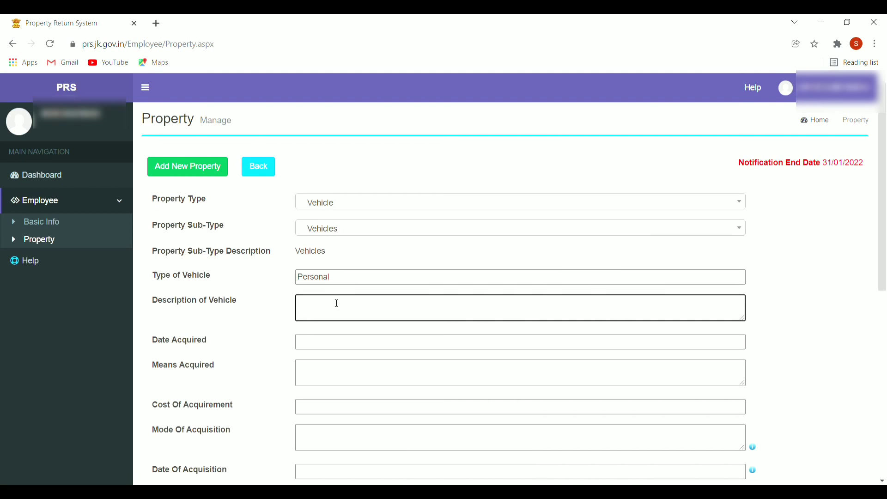
- Enter description 'Maruti 800', date acquired 13/07/2018, and means acquired 'Salary'
{"action": "type", "text": "Maruti"}
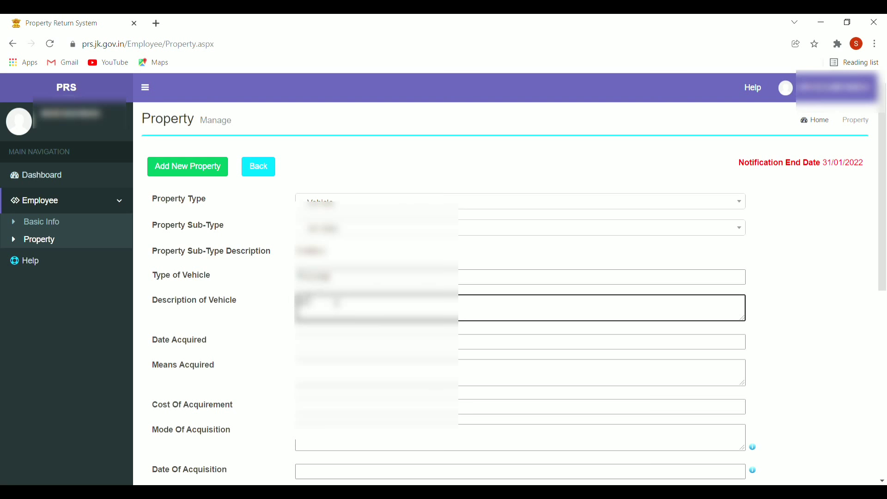
{"action": "type", "text": " 800"}
{"action": "left_click", "coordinate": [339, 344]}
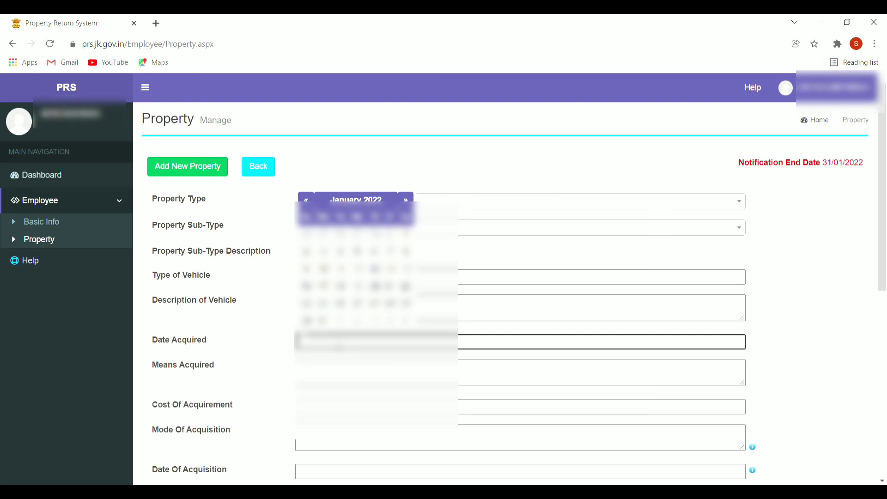
{"action": "type", "text": "13"}
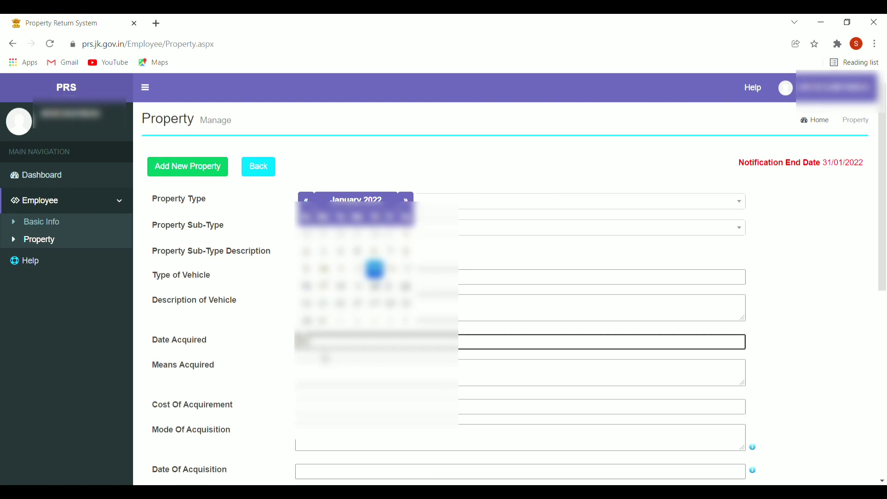
{"action": "type", "text": "/07/2018"}
{"action": "left_click", "coordinate": [337, 372]}
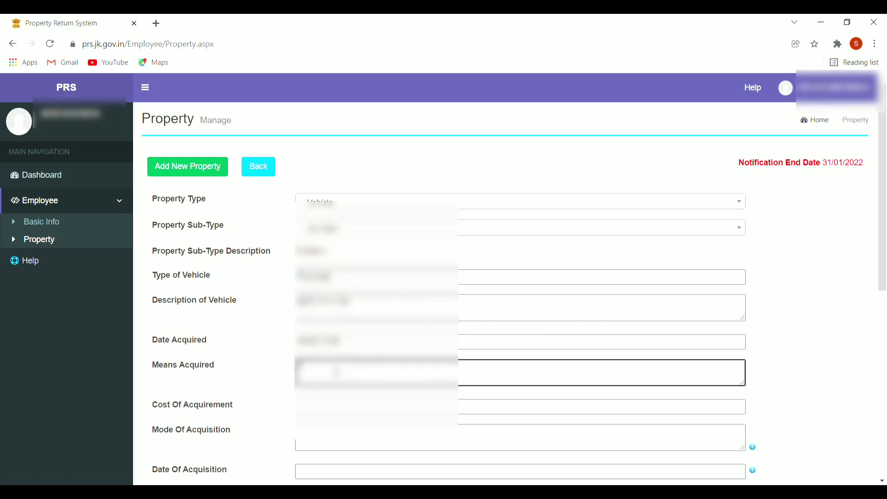
{"action": "type", "text": "Salary"}
{"action": "left_click", "coordinate": [331, 407]}
- Enter cost 500000, mode 'Normal', acquisition date 18/01/2022, and seller 'Showroom Jammu Motors Pvt Ltd Jammu'
{"action": "type", "text": "500000"}
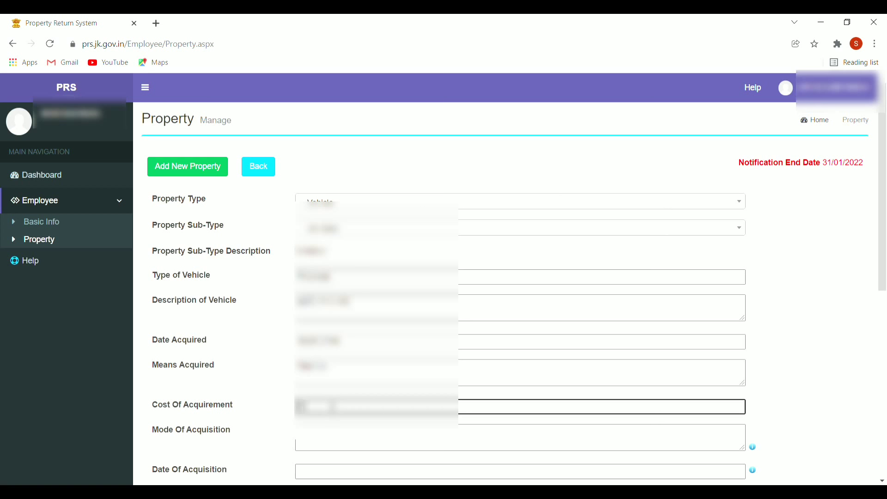
{"action": "scroll", "coordinate": [564, 331], "scroll_direction": "down", "scroll_amount": 3}
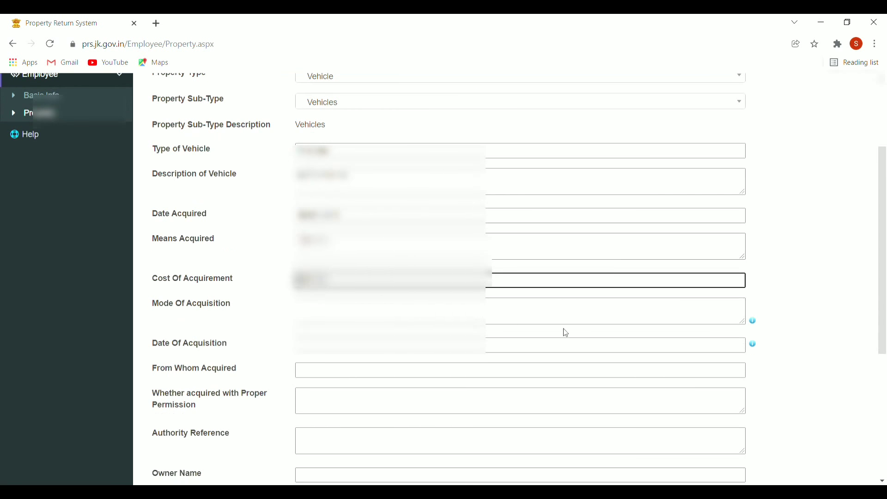
{"action": "left_click", "coordinate": [389, 318]}
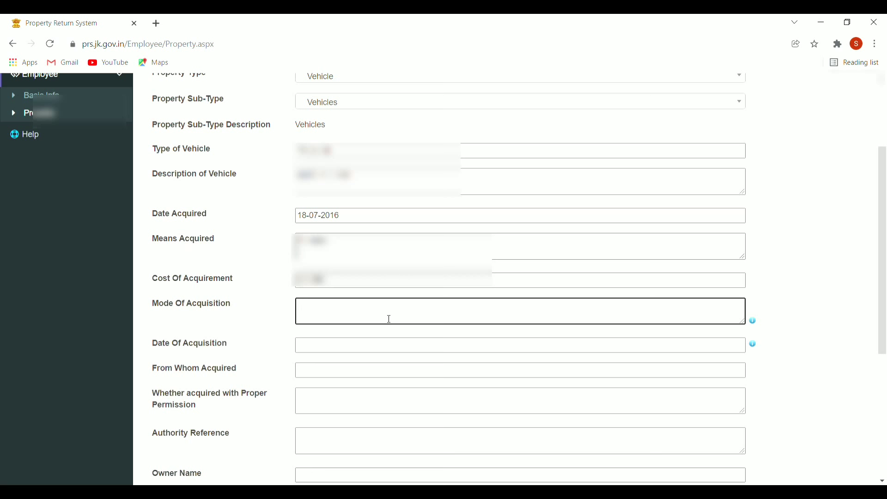
{"action": "type", "text": "Normal"}
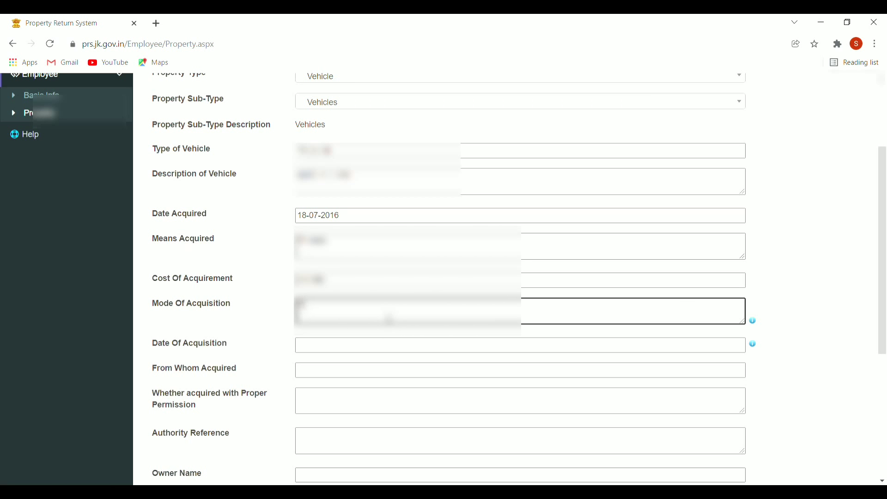
{"action": "left_click", "coordinate": [390, 344]}
{"action": "type", "text": "18"}
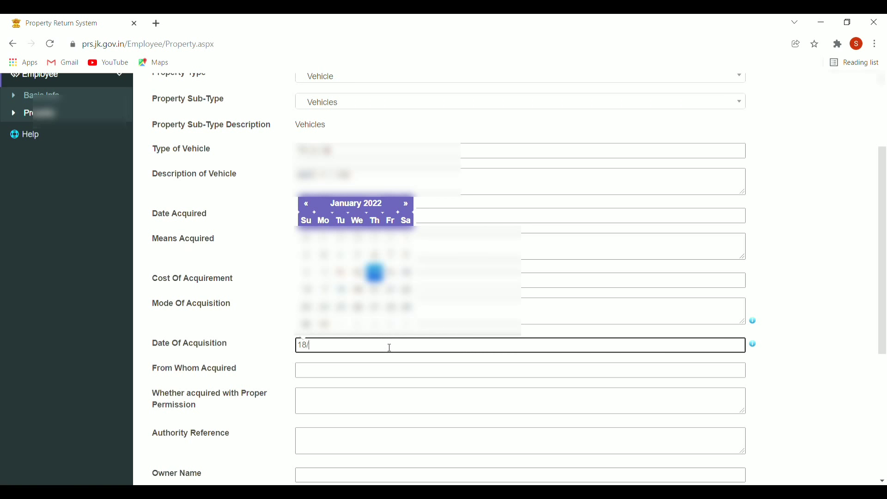
{"action": "type", "text": "/01/2022"}
{"action": "key", "text": "Tab"}
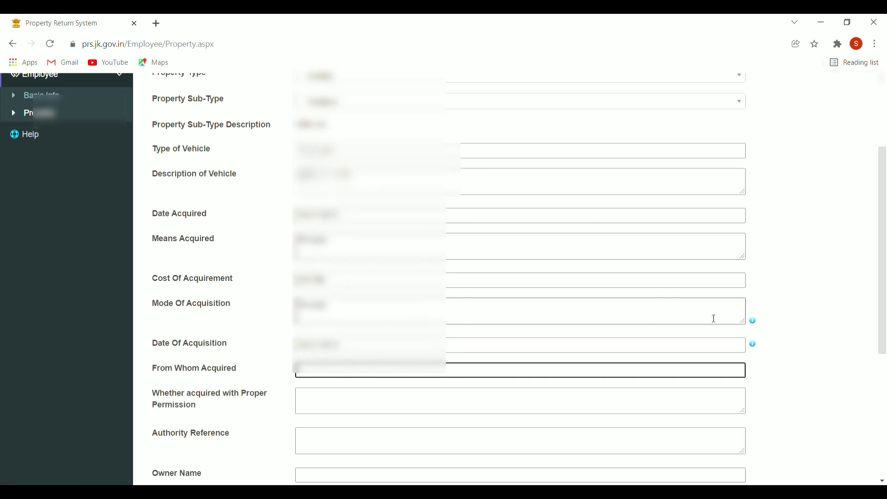
{"action": "scroll", "coordinate": [505, 279], "scroll_direction": "down", "scroll_amount": 2}
{"action": "type", "text": "Showroom"}
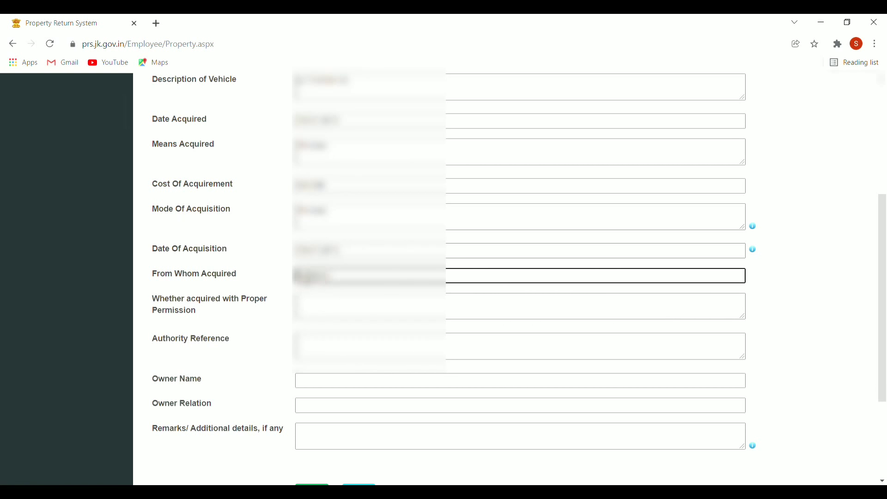
{"action": "key", "text": "ctrl+a"}
{"action": "type", "text": "Showroom Jammu"}
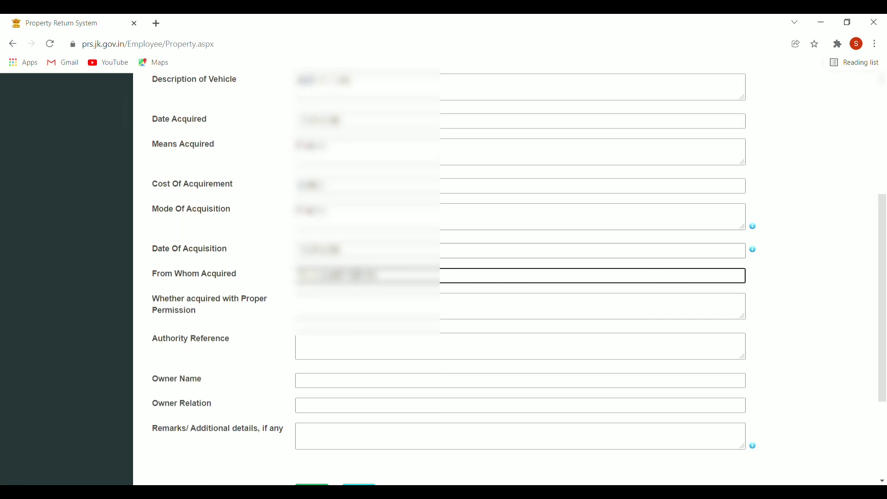
{"action": "type", "text": " Motors Pvt Ltd"}
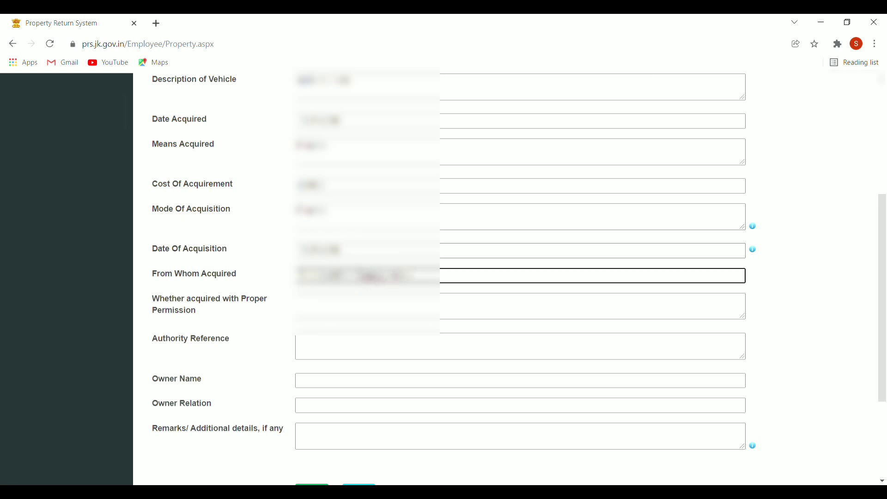
{"action": "type", "text": " Jammu"}
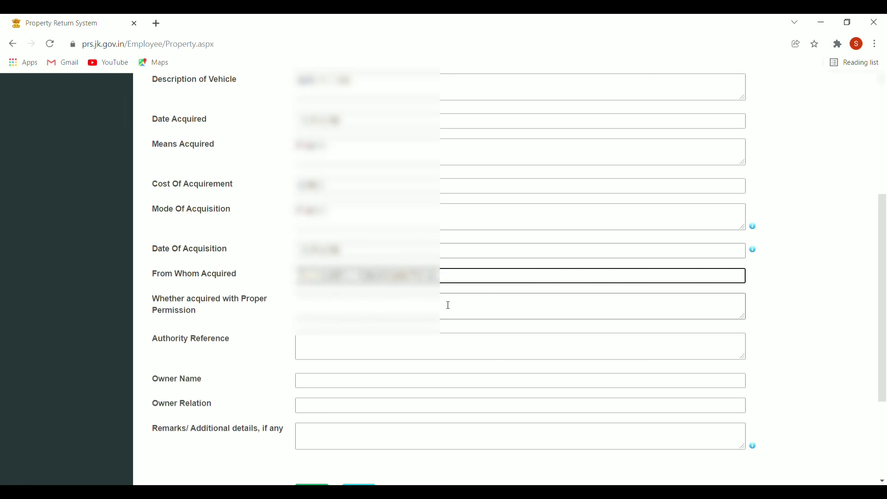
- Answer 'No' for proper permission, and fill in the owner's name with relation 'Self'
{"action": "left_click", "coordinate": [323, 305]}
{"action": "type", "text": "No"}
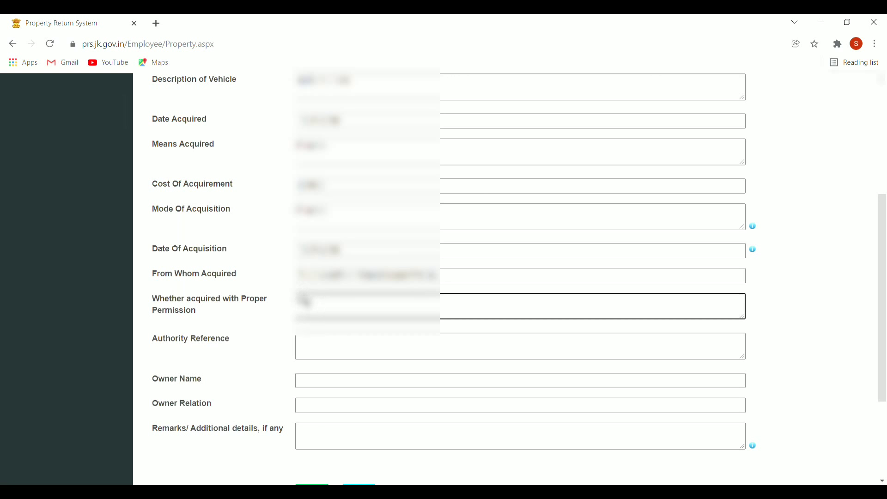
{"action": "left_click", "coordinate": [317, 345]}
{"action": "scroll", "coordinate": [884, 355], "scroll_direction": "down", "scroll_amount": 2}
{"action": "key", "text": "Tab"}
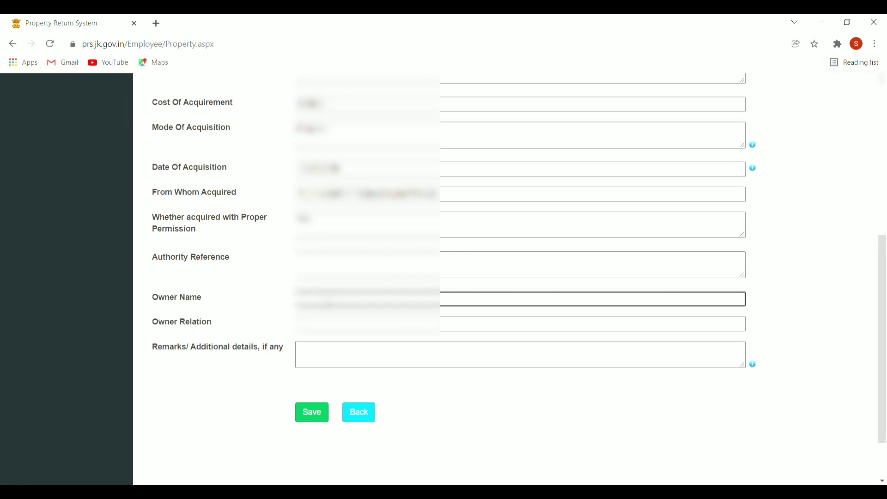
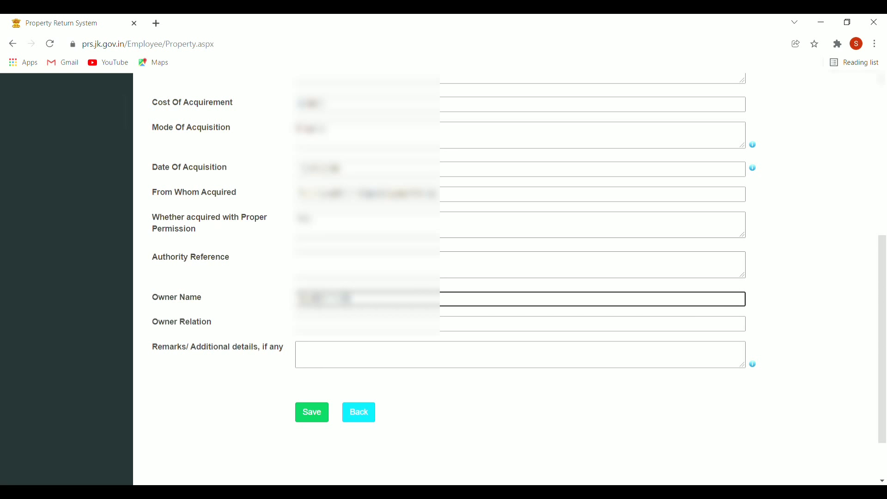
{"action": "key", "text": "Tab"}
{"action": "type", "text": "Self"}
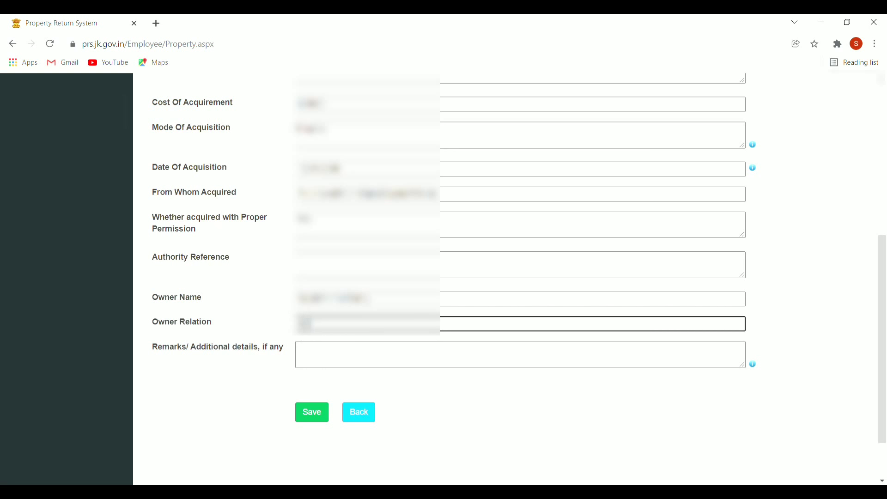
{"action": "left_click", "coordinate": [331, 358]}
- Enter the authority reference 'NAot applied' and save the vehicle entry
{"action": "left_click", "coordinate": [319, 413]}
{"action": "left_click", "coordinate": [621, 234]}
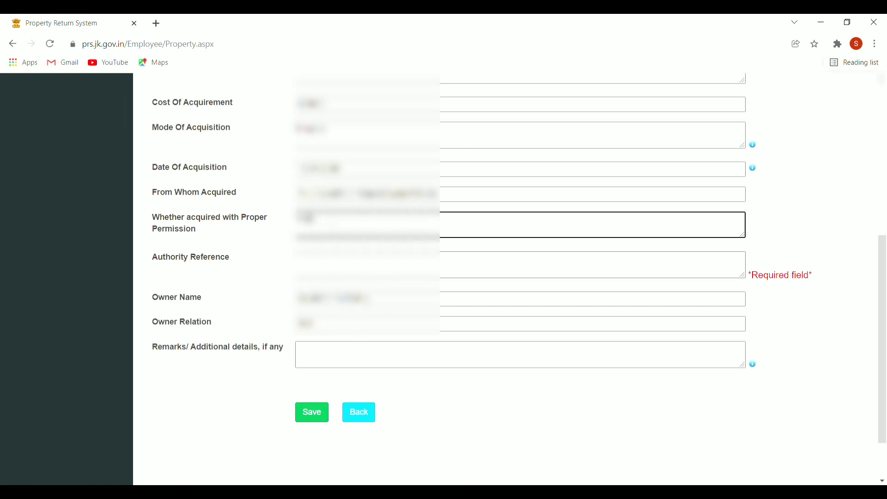
{"action": "key", "text": "Tab"}
{"action": "type", "text": "NA"}
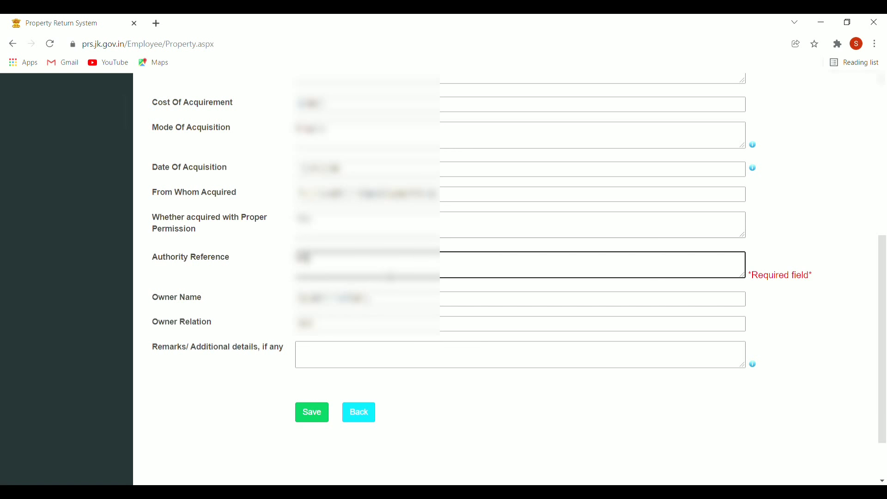
{"action": "type", "text": "ot applied"}
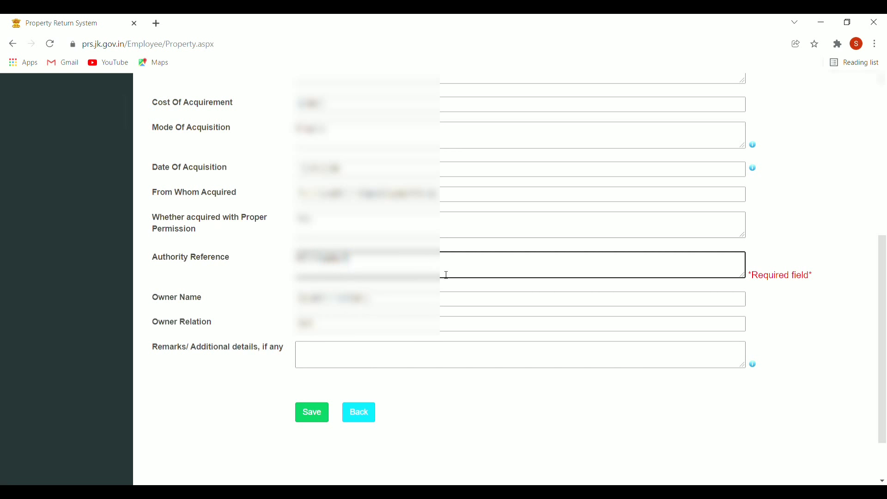
{"action": "left_click", "coordinate": [313, 410]}
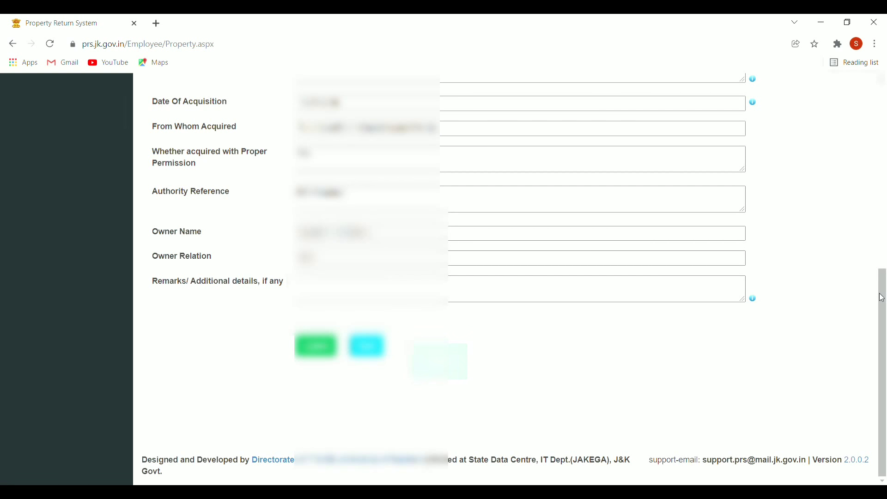
{"action": "left_click_drag", "start_coordinate": [882, 298], "coordinate": [882, 113]}
{"action": "scroll", "coordinate": [180, 157], "scroll_direction": "up", "scroll_amount": 1}
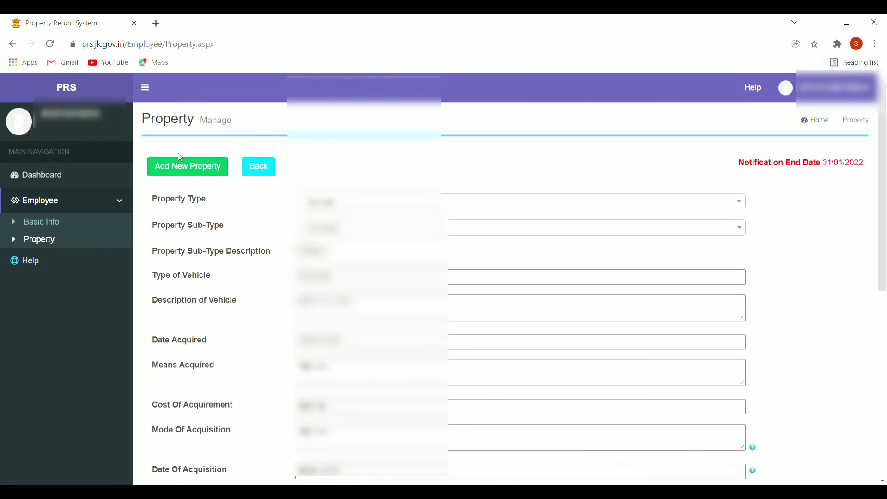
- Set the property type to Immovable Property, sub-type Building Commercial Or Residential
{"action": "left_click", "coordinate": [370, 202]}
{"action": "left_click", "coordinate": [324, 239]}
{"action": "left_click", "coordinate": [370, 225]}
{"action": "left_click", "coordinate": [324, 283]}
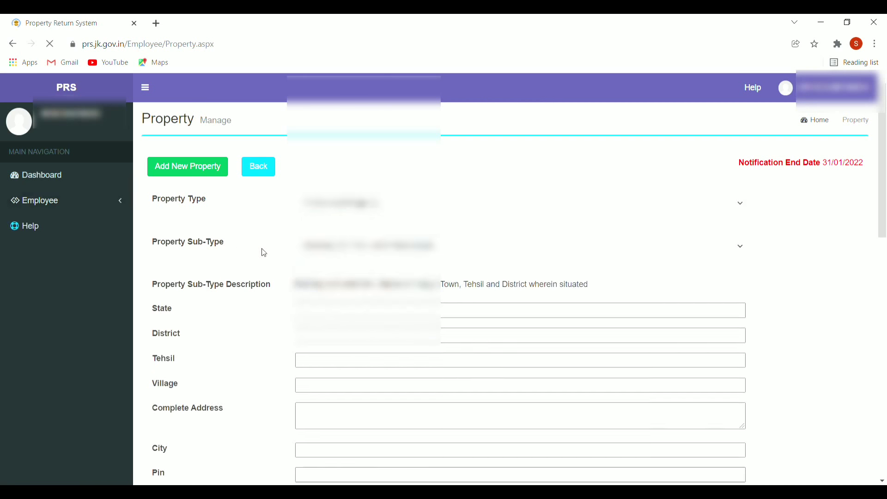
- Enter the location: state J&K, and district, tehsil and village Jammu
{"action": "type", "text": "J&K"}
{"action": "key", "text": "Tab"}
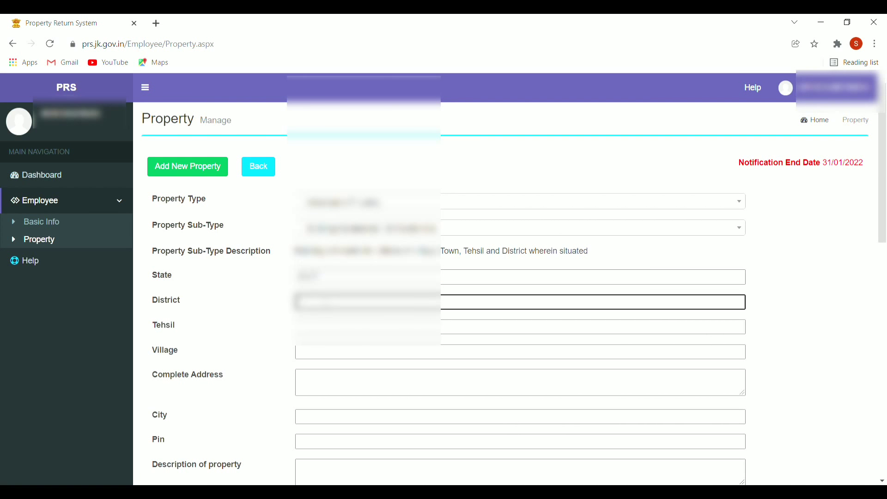
{"action": "type", "text": "Jammu"}
{"action": "key", "text": "Tab"}
{"action": "type", "text": "Jammu"}
{"action": "key", "text": "Tab"}
{"action": "type", "text": "Jammu"}
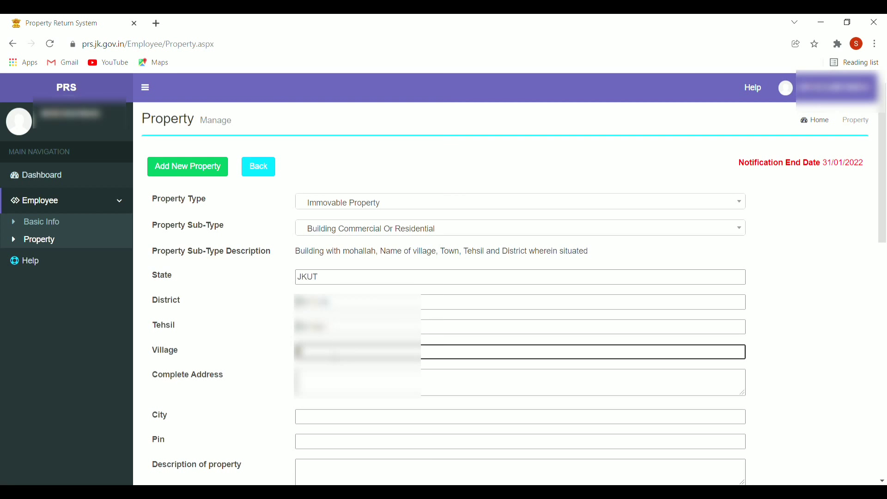
{"action": "key", "text": "Tab"}
- Enter the building's complete address, city Srinagar and pin code 190001
{"action": "scroll", "coordinate": [806, 289], "scroll_direction": "down", "scroll_amount": 4}
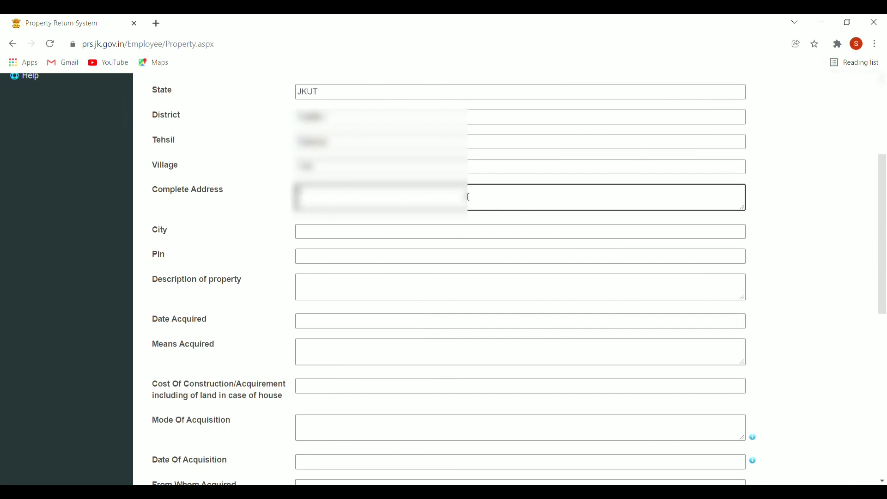
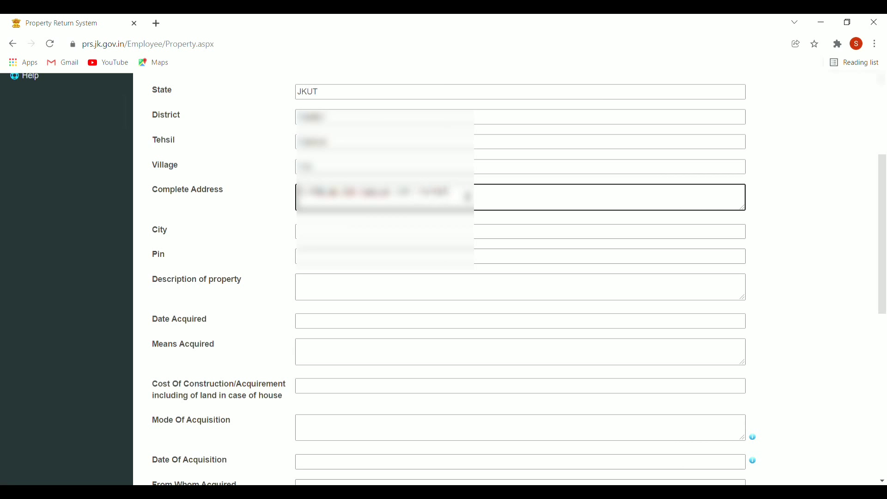
{"action": "left_click", "coordinate": [327, 237]}
{"action": "type", "text": "Srinagar"}
{"action": "left_click", "coordinate": [314, 257]}
{"action": "type", "text": "190001"}
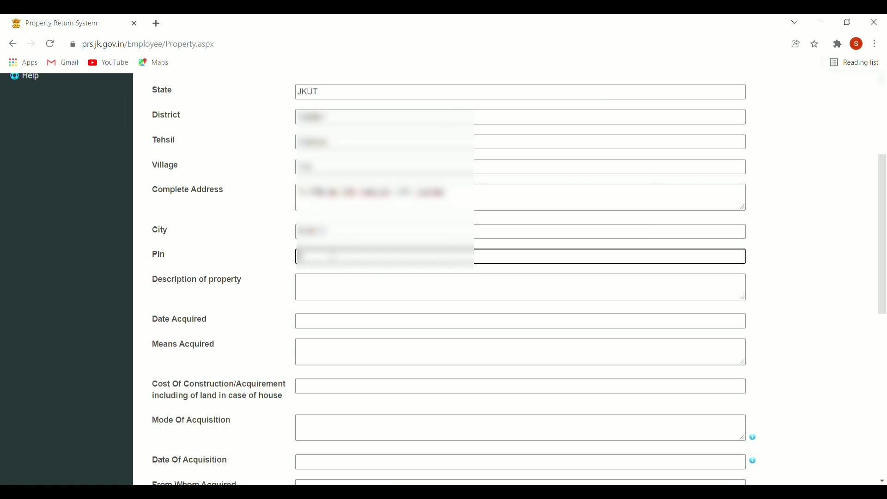
{"action": "left_click", "coordinate": [329, 284]}
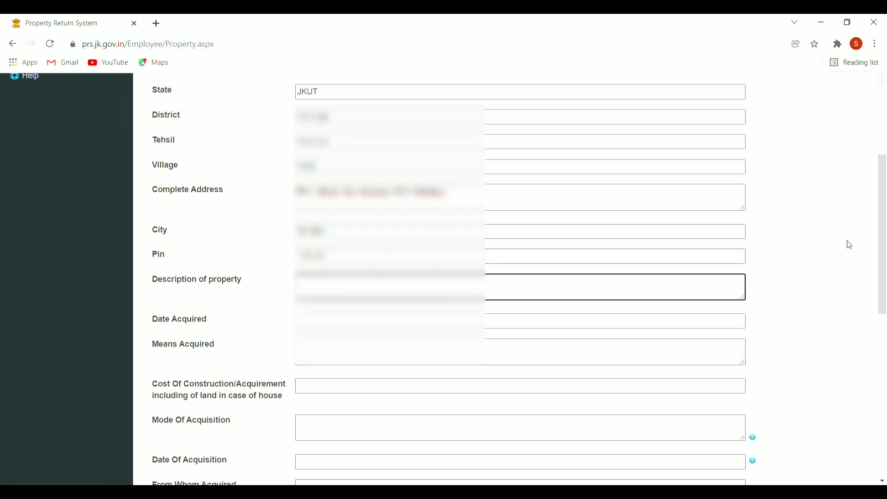
- Enter the building's address-style description in Description of property
{"action": "scroll", "coordinate": [549, 237], "scroll_direction": "up", "scroll_amount": 1}
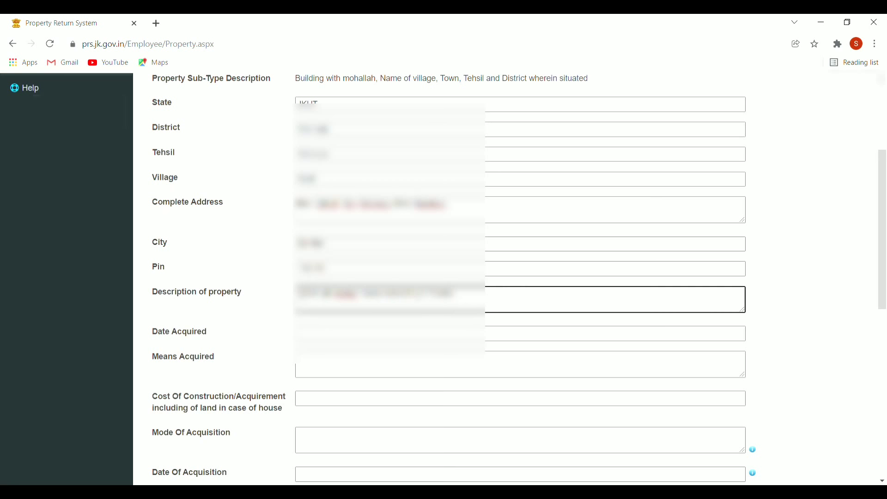
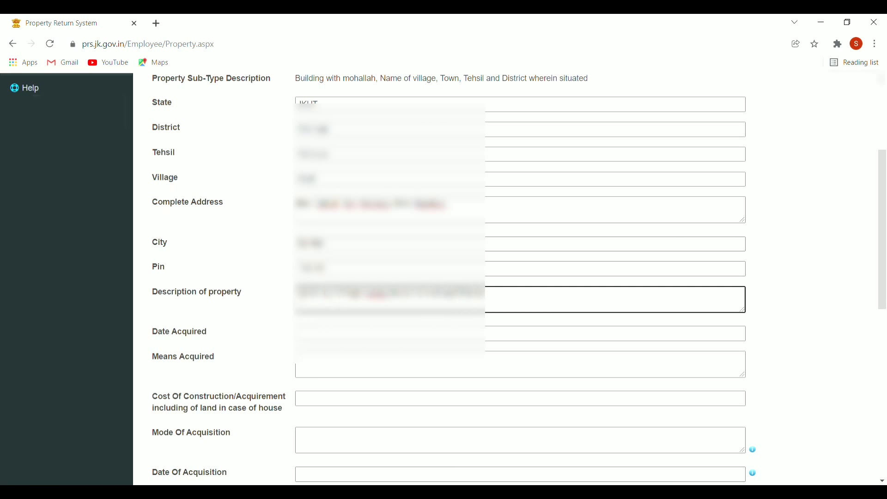
{"action": "key", "text": "ctrl+shift+Left"}
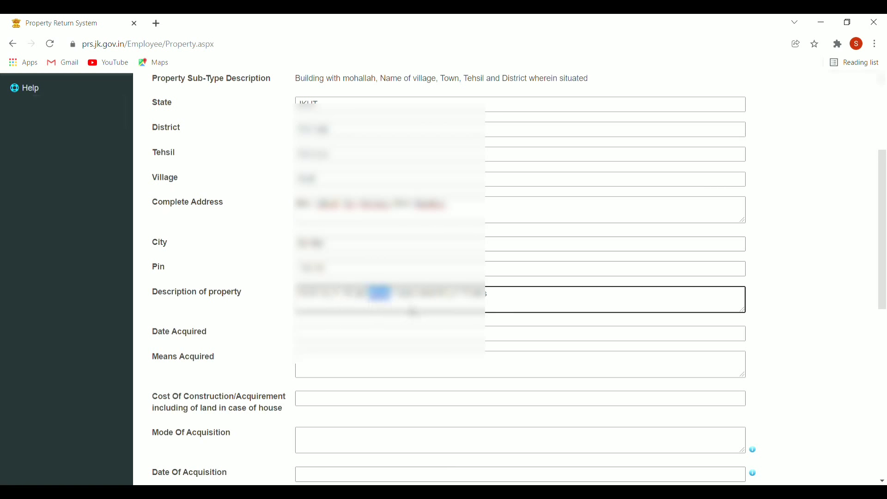
- Set Date Acquired to 06-01-2020 and Means Acquired to Constructed
{"action": "left_click", "coordinate": [382, 336]}
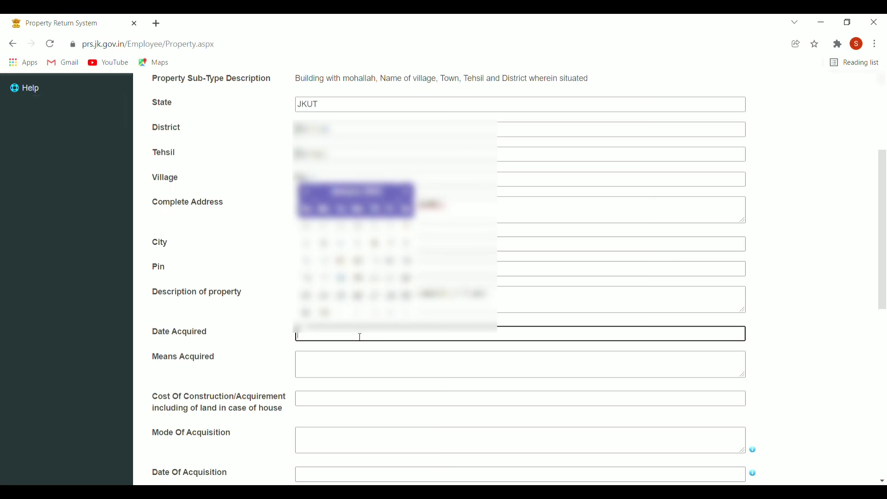
{"action": "type", "text": "06/01"}
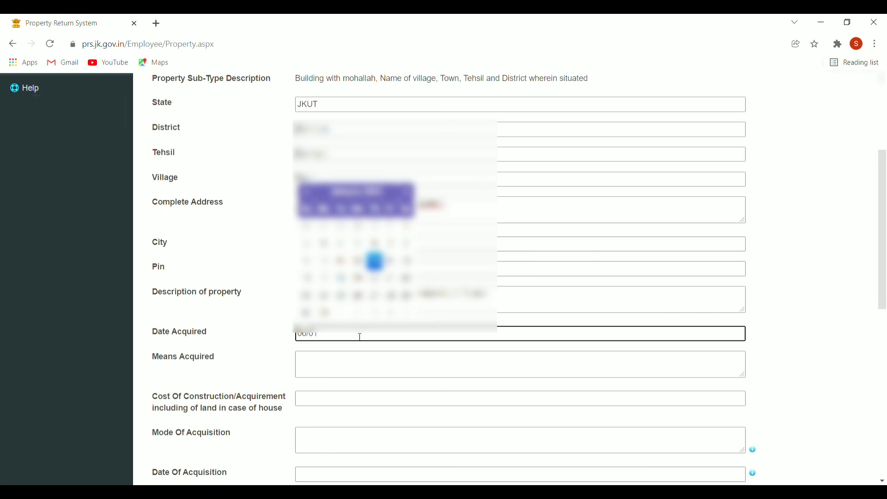
{"action": "type", "text": "/2020"}
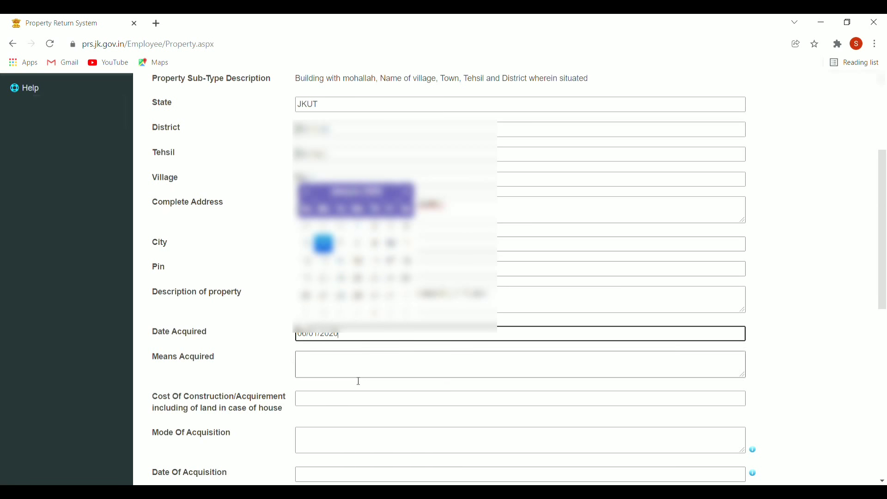
{"action": "left_click", "coordinate": [322, 372]}
{"action": "type", "text": "Constructed"}
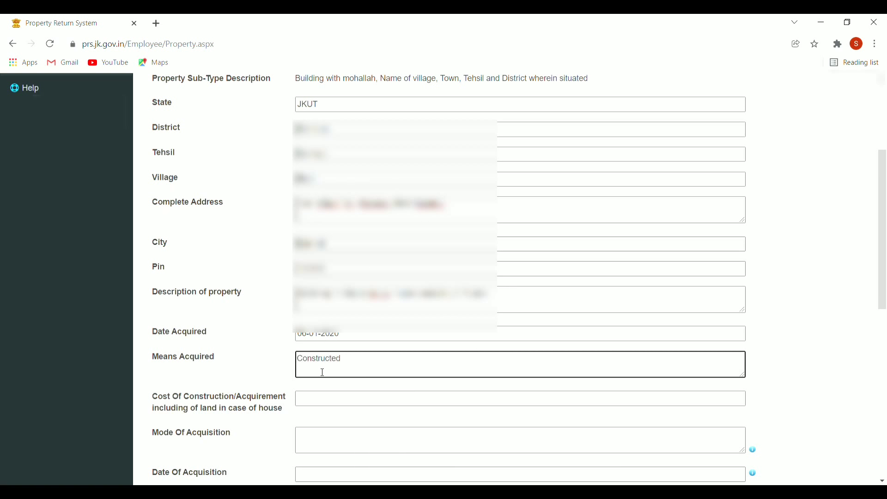
{"action": "left_click", "coordinate": [347, 400]}
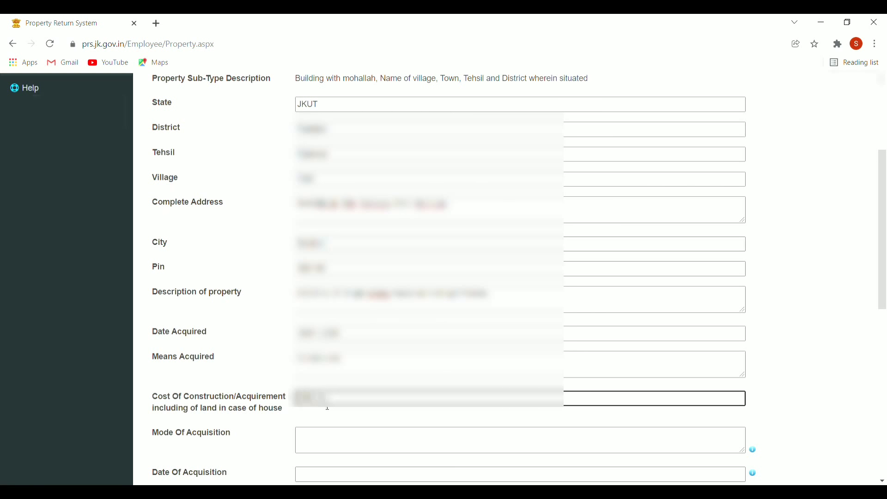
- Set mode of acquisition By Purchase, date 01/01/2010, and the seller's name
{"action": "scroll", "coordinate": [324, 407], "scroll_direction": "down", "scroll_amount": 5}
{"action": "left_click", "coordinate": [348, 222]}
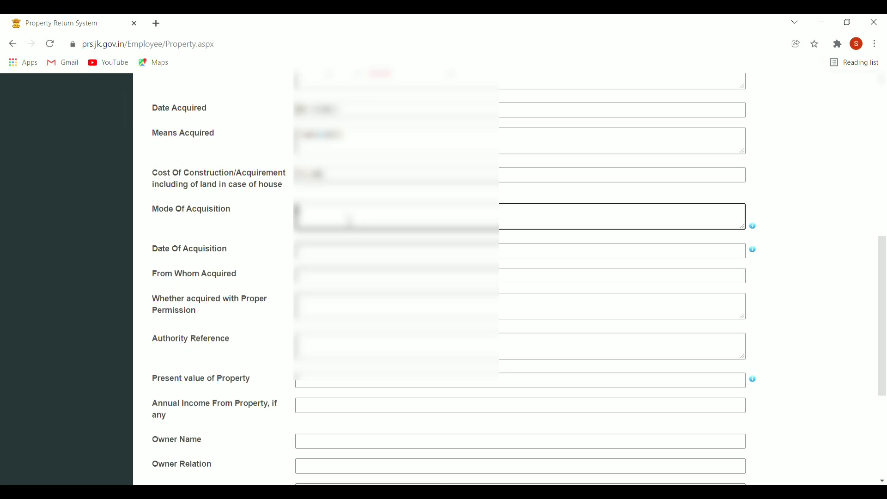
{"action": "type", "text": "By Purchase"}
{"action": "key", "text": "Tab"}
{"action": "type", "text": "01/01/2010"}
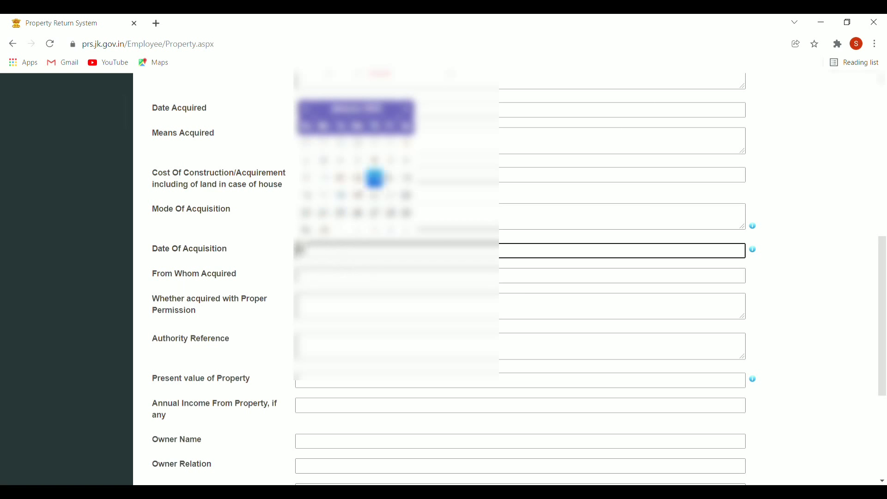
{"action": "key", "text": "Tab"}
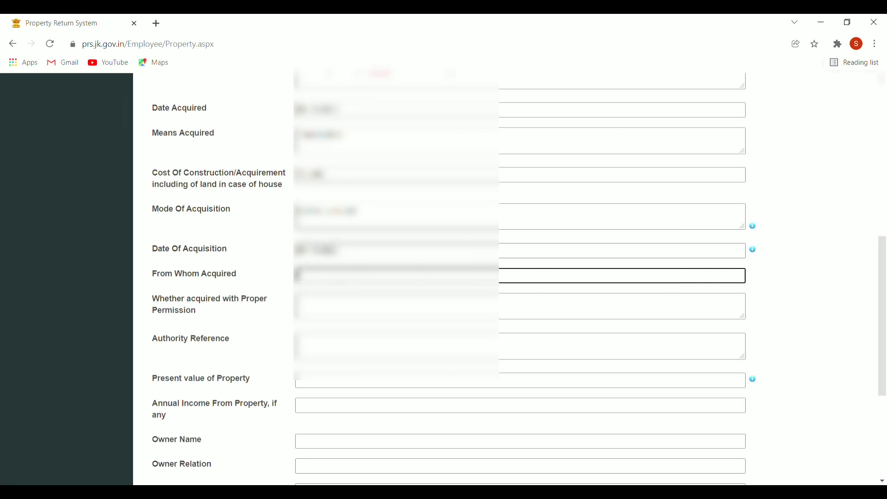
{"action": "type", "text": "Se"}
{"action": "key", "text": "BackSpace"}
{"action": "key", "text": "BackSpace"}
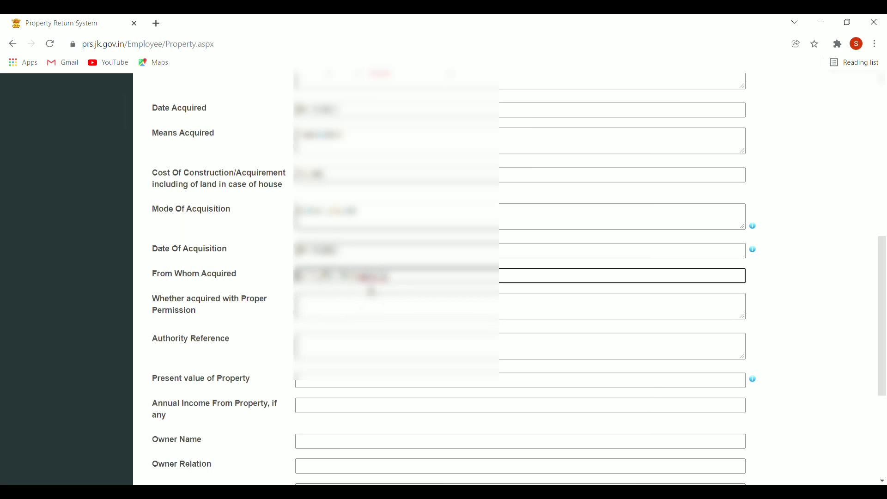
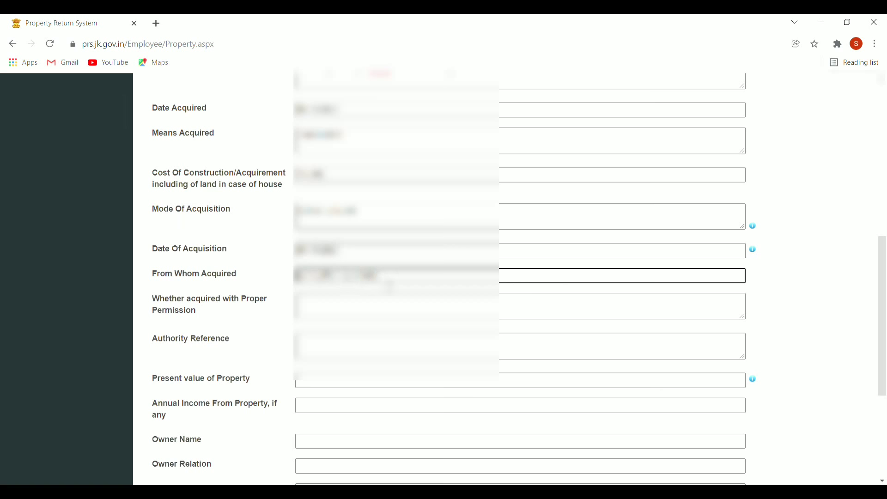
- Answer No to the proper permission question
{"action": "left_click", "coordinate": [338, 307]}
{"action": "type", "text": "No"}
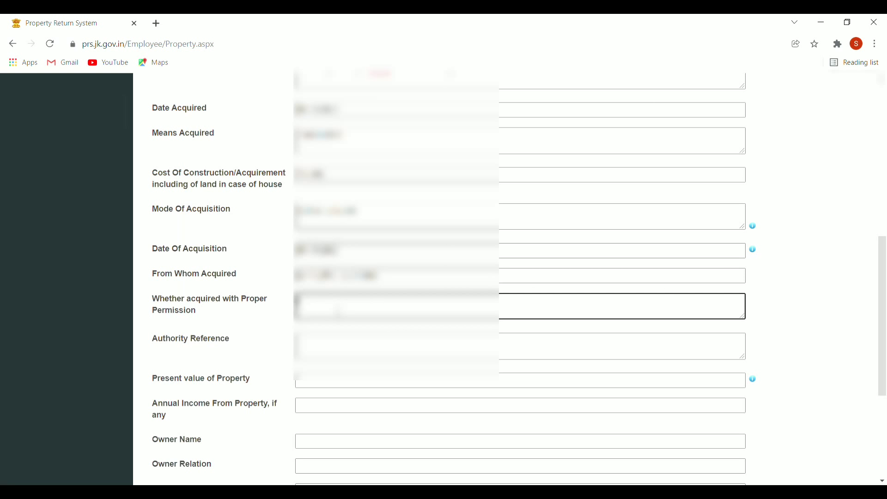
{"action": "type", "text": "No"}
{"action": "left_click", "coordinate": [335, 351]}
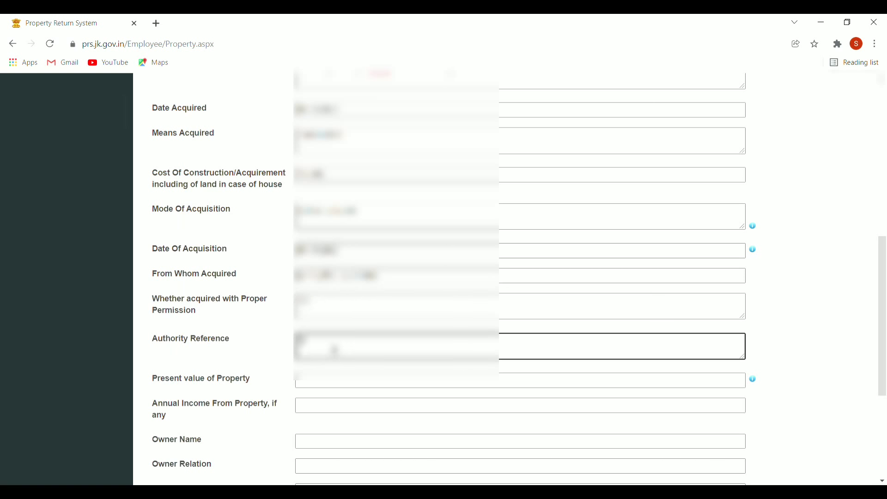
{"action": "type", "text": "No"}
- Set present value 50 Lakh, enter the owner's name, and owner relation Self
{"action": "left_click", "coordinate": [374, 380]}
{"action": "scroll", "coordinate": [355, 352], "scroll_direction": "down", "scroll_amount": 2}
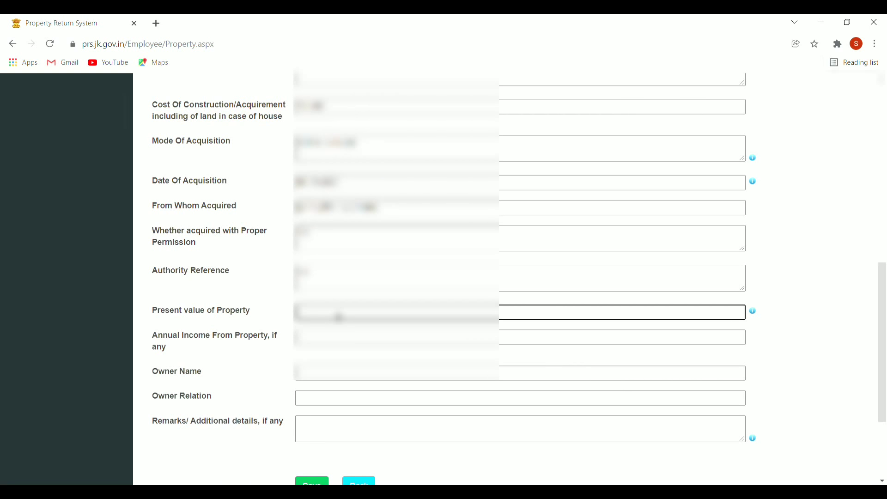
{"action": "type", "text": "50 Lakh"}
{"action": "key", "text": "Tab"}
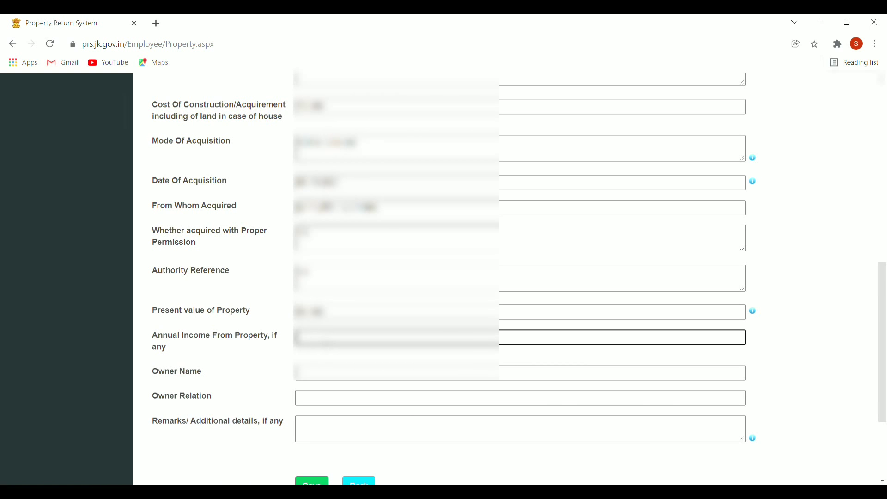
{"action": "key", "text": "Tab"}
{"action": "left_click", "coordinate": [375, 401]}
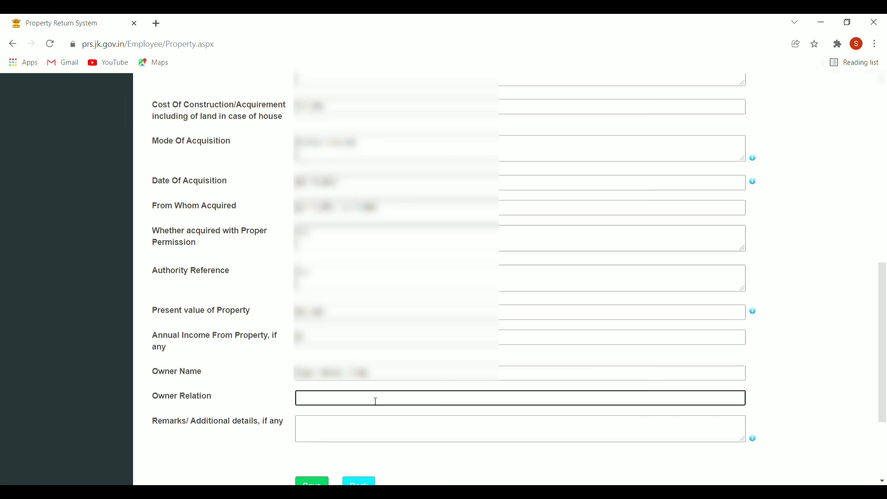
{"action": "type", "text": "Self"}
{"action": "scroll", "coordinate": [462, 370], "scroll_direction": "down", "scroll_amount": 3}
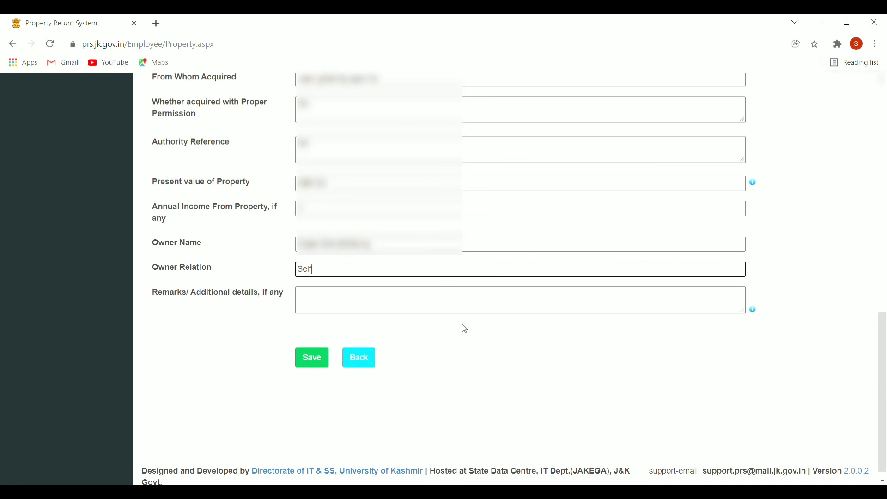
- Save the Building Commercial Or Residential property entry
{"action": "left_click", "coordinate": [314, 363]}
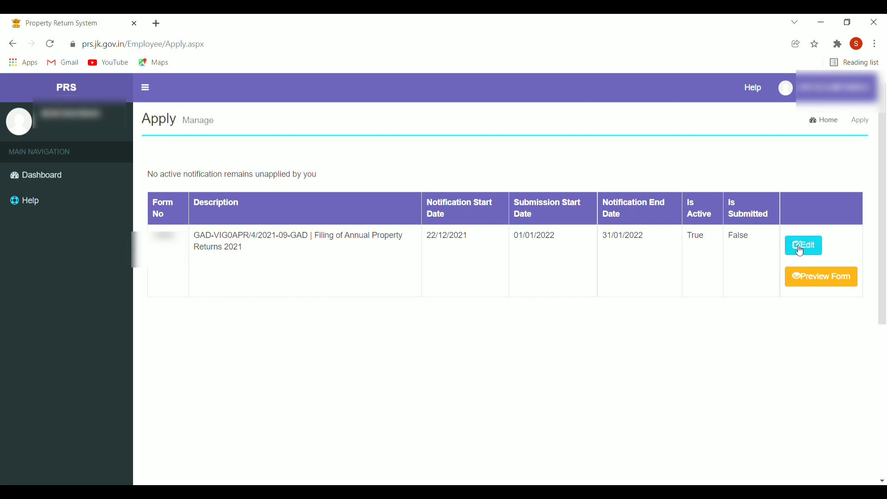
- Preview the filled return as Form 'A' and scroll through the property listings
{"action": "left_click", "coordinate": [804, 276]}
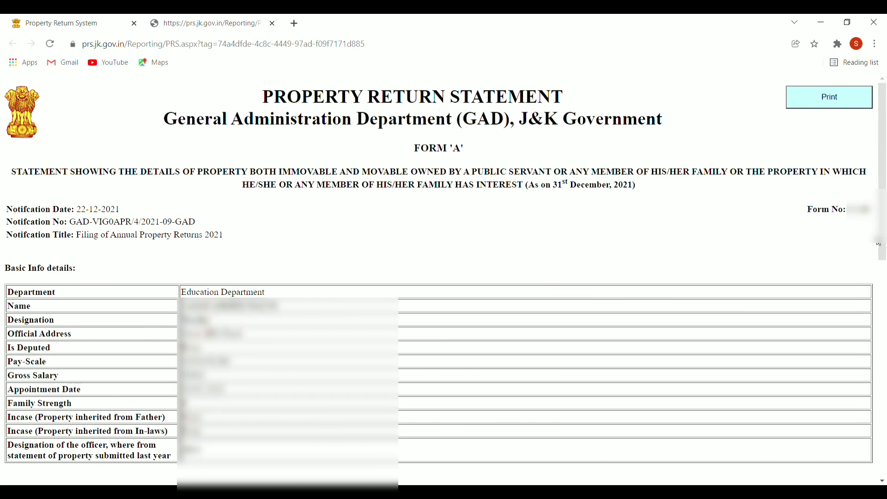
{"action": "scroll", "coordinate": [822, 280], "scroll_direction": "down", "scroll_amount": 2}
{"action": "scroll", "coordinate": [822, 280], "scroll_direction": "down", "scroll_amount": 7}
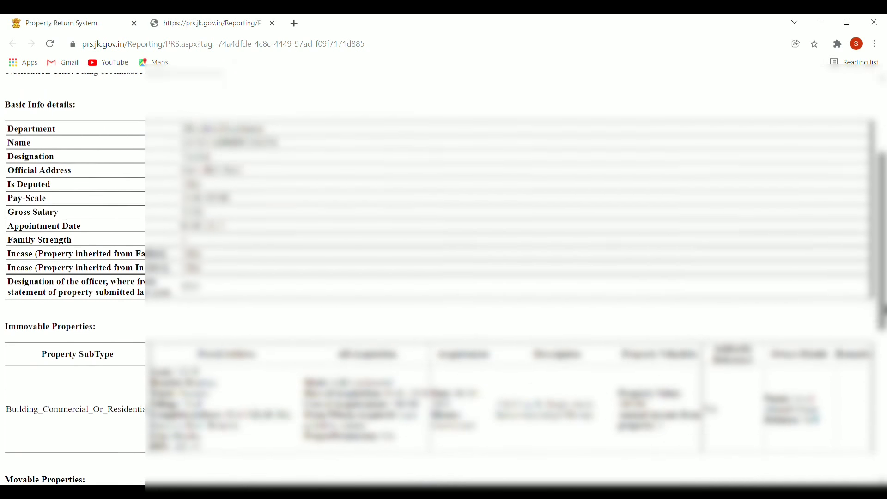